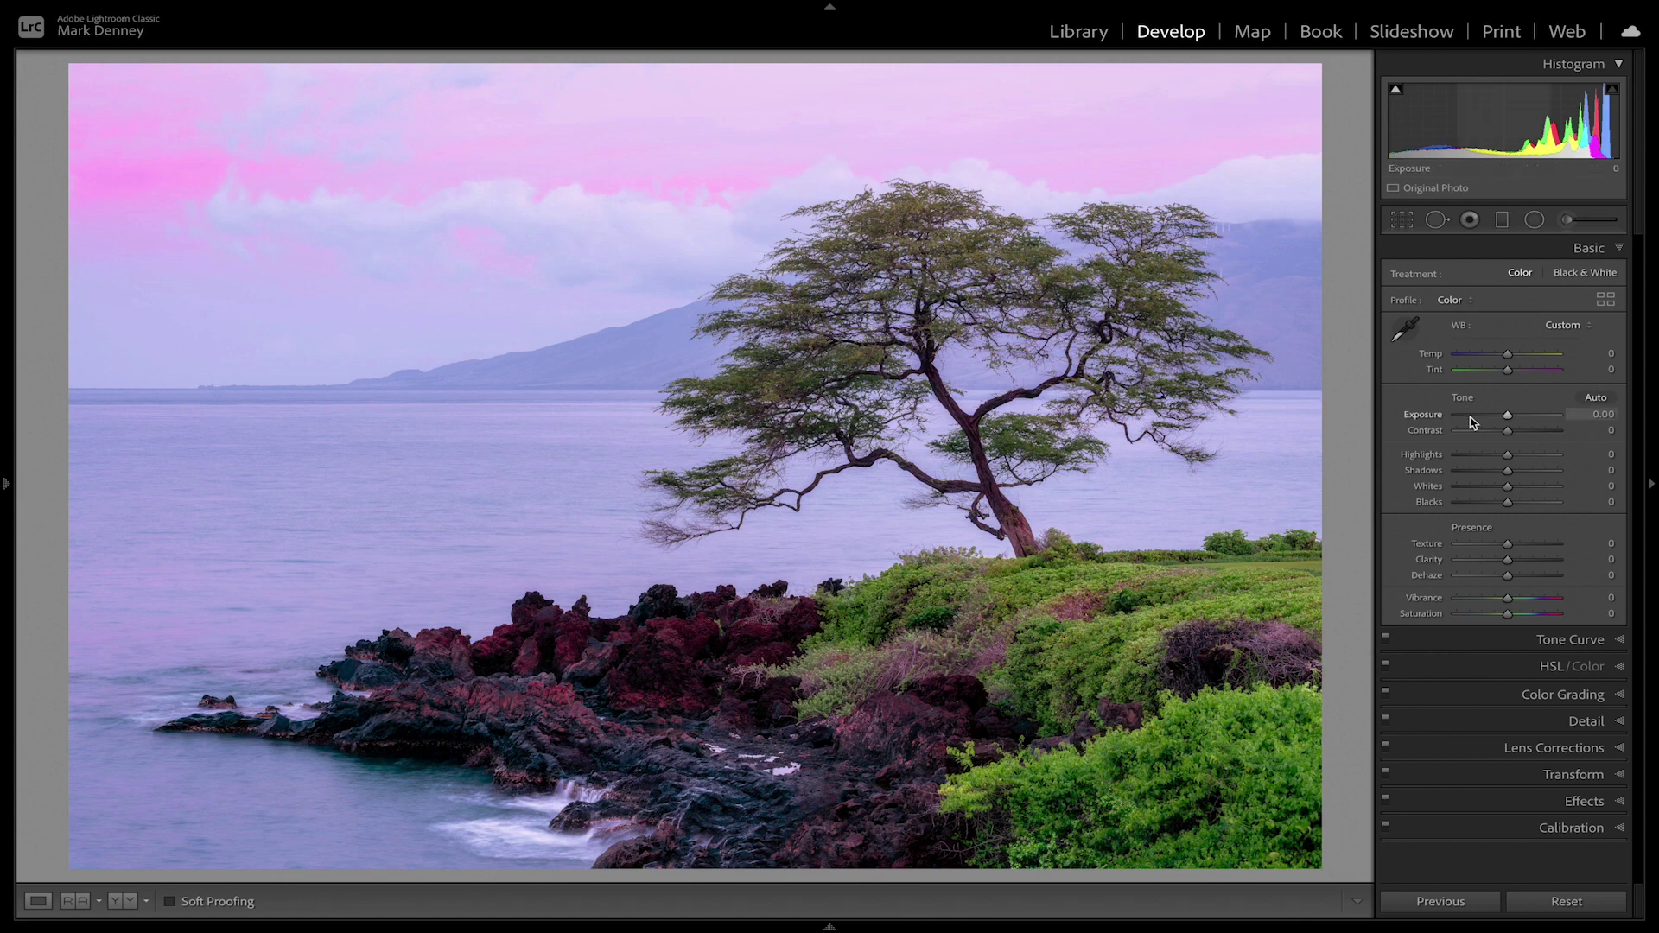
Lower global Exposure to -0.56 and Highlights to -57, comparing with the original
{"action": "left_click_drag", "start_coordinate": [1509, 422], "coordinate": [1480, 460]}
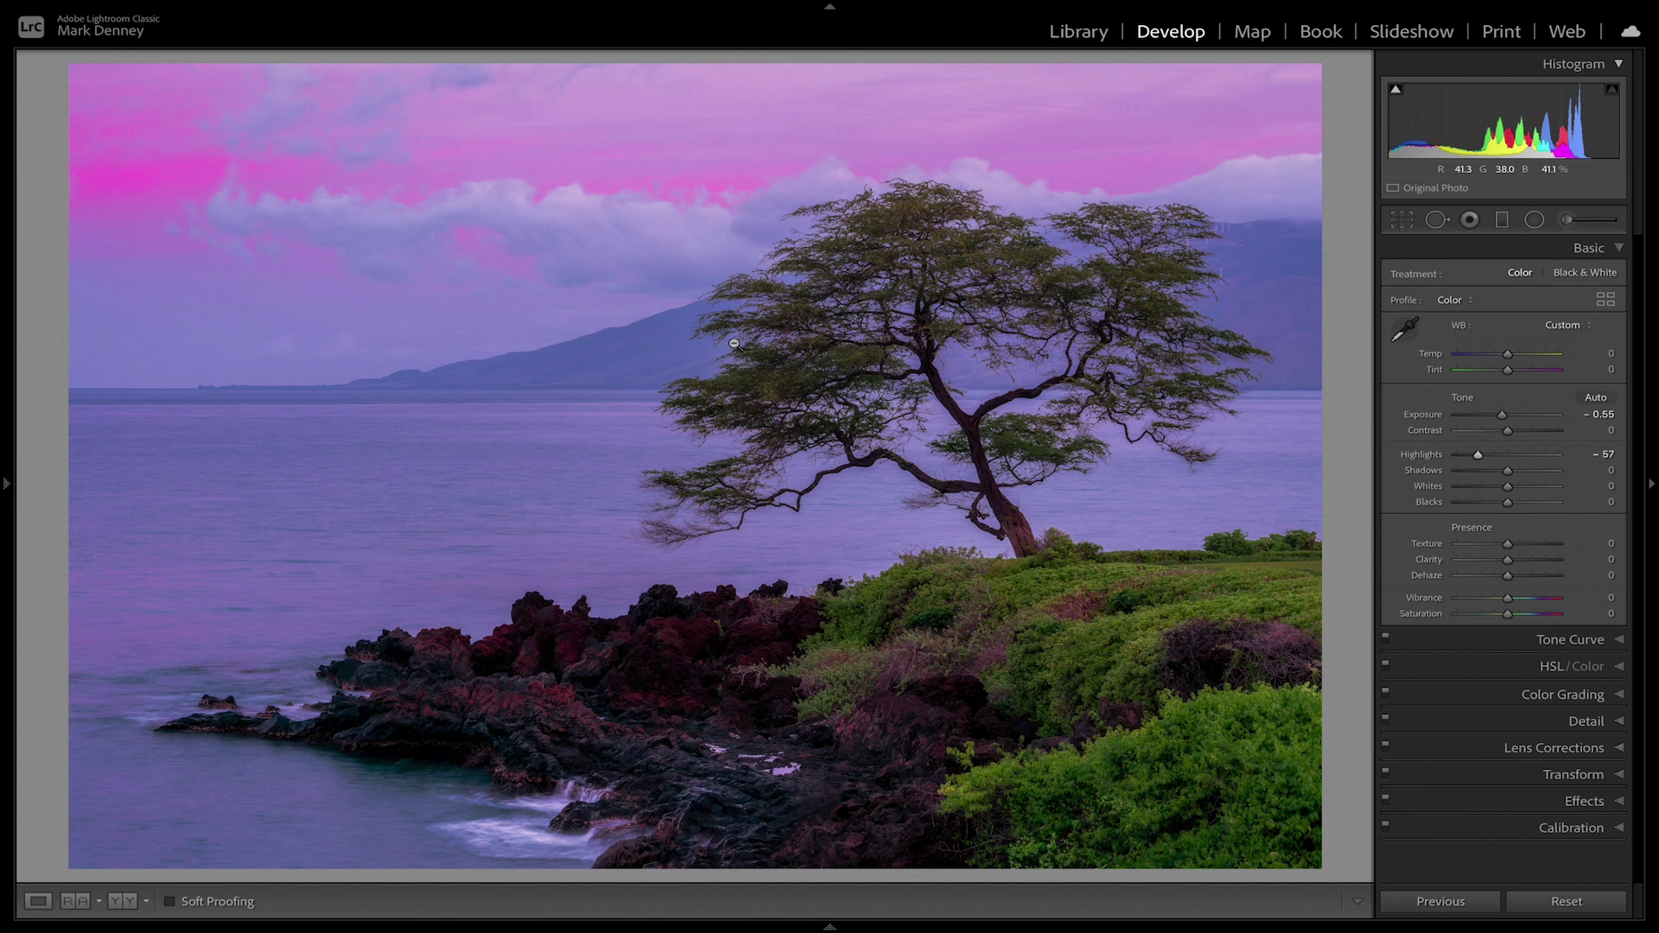
{"action": "key", "text": "backslash"}
{"action": "key", "text": "backslash"}
{"action": "key", "text": "backslash"}
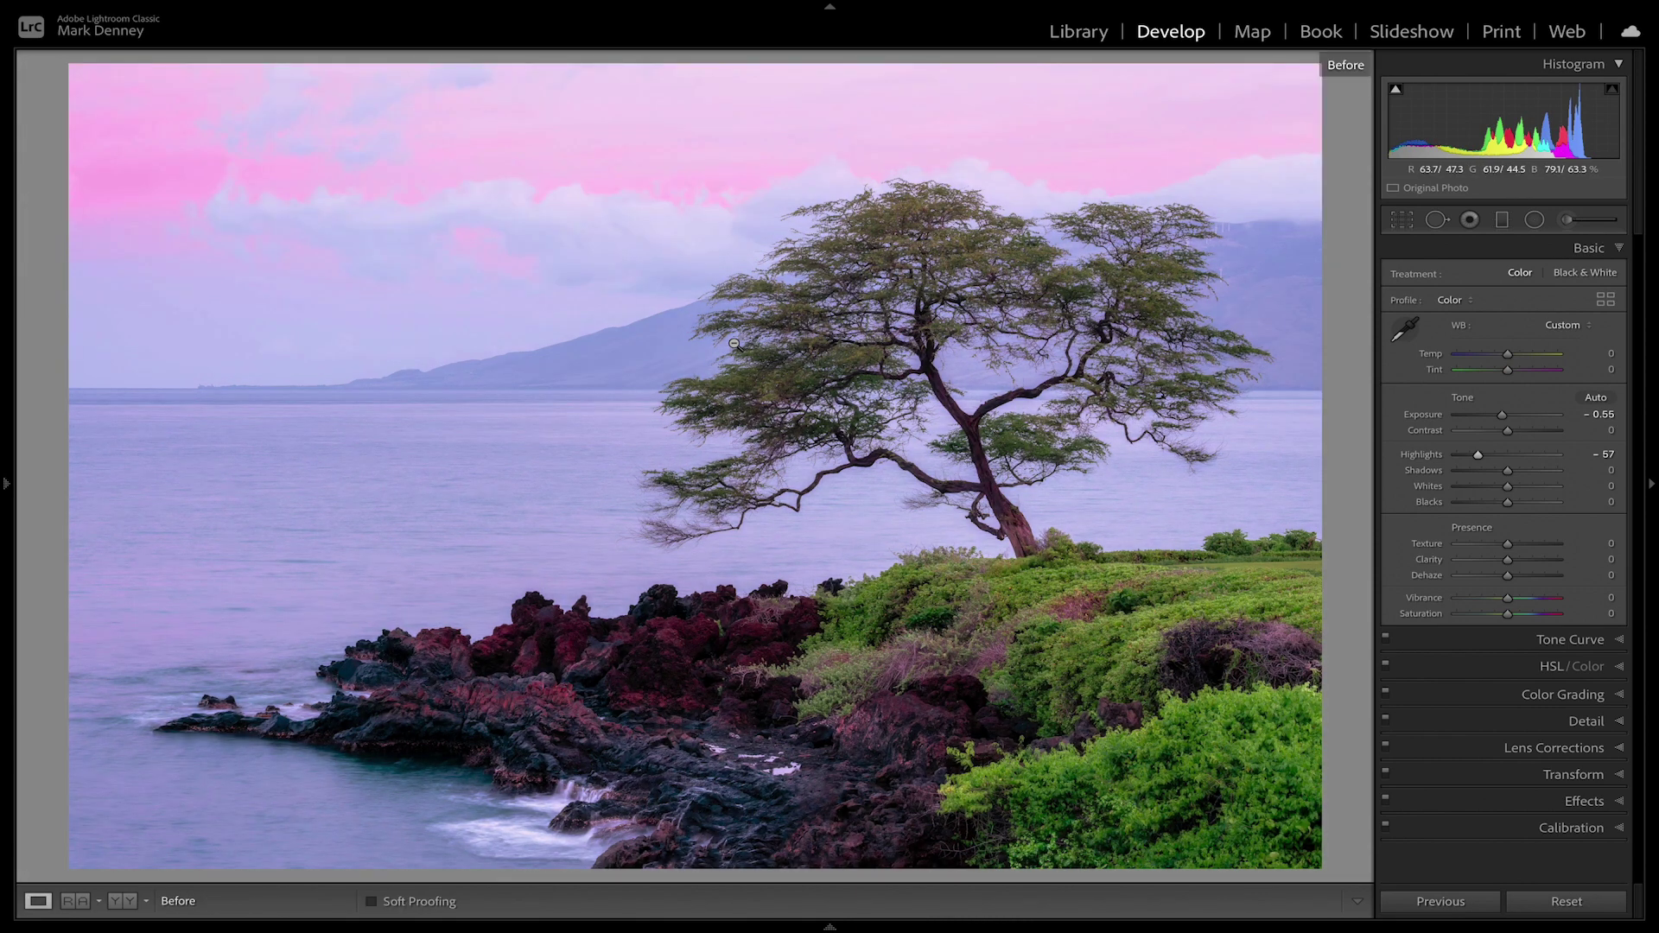
{"action": "key", "text": "backslash"}
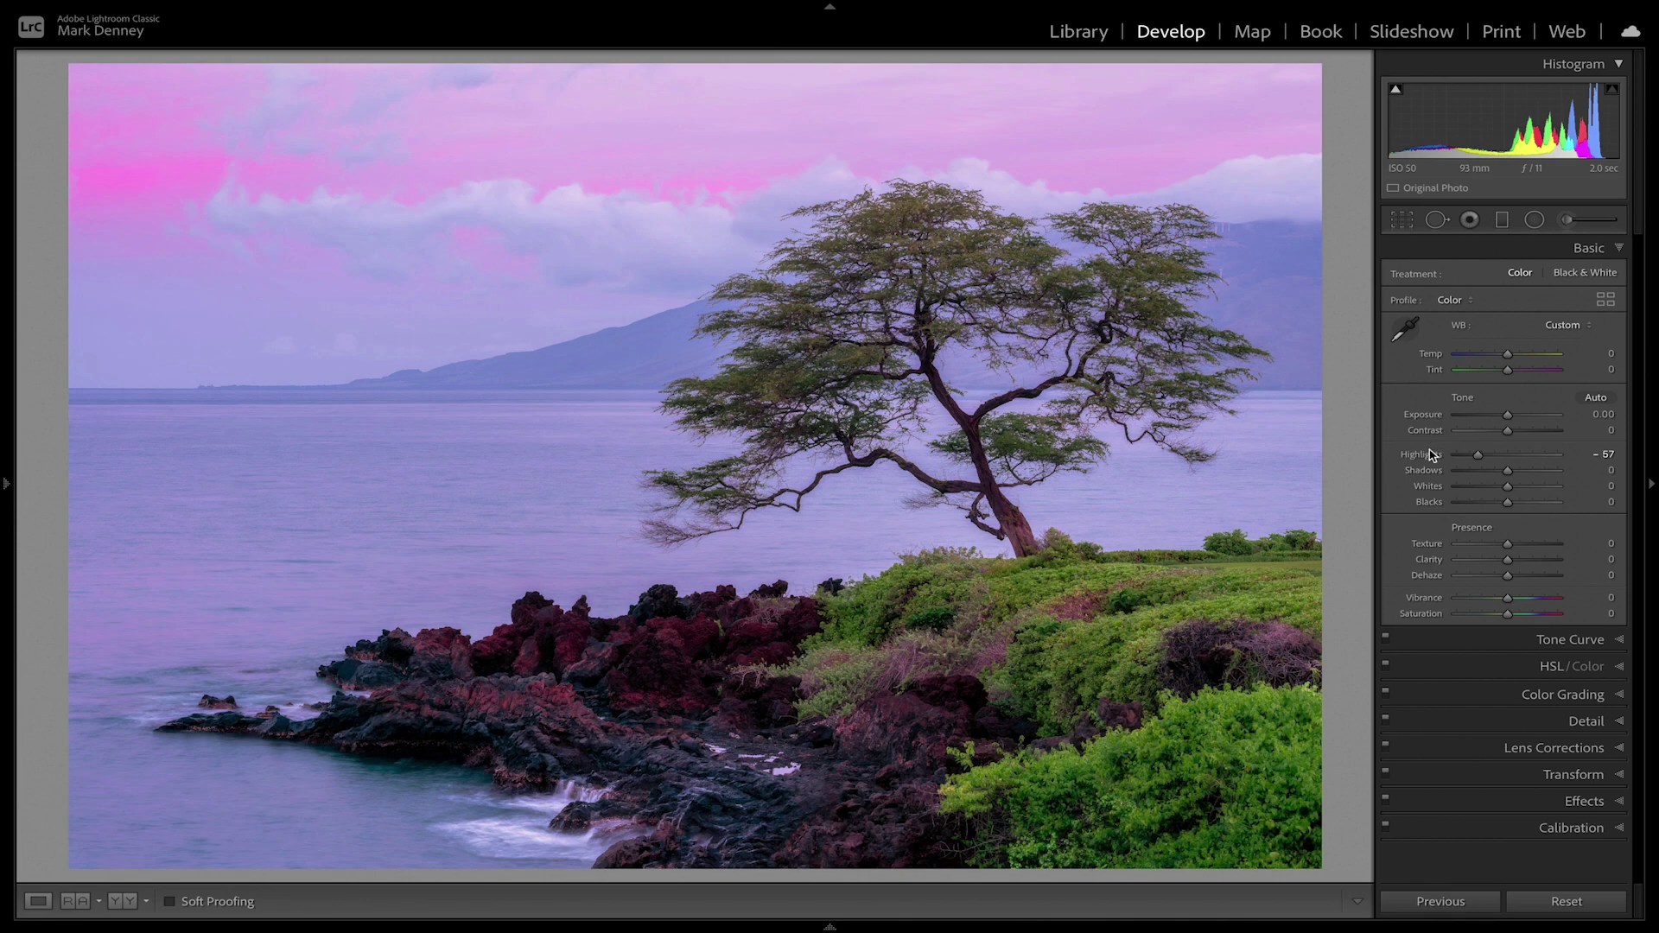
Reset Highlights to zero and draw a graduated filter from the sky toward the horizon
{"action": "double_click", "coordinate": [1423, 455]}
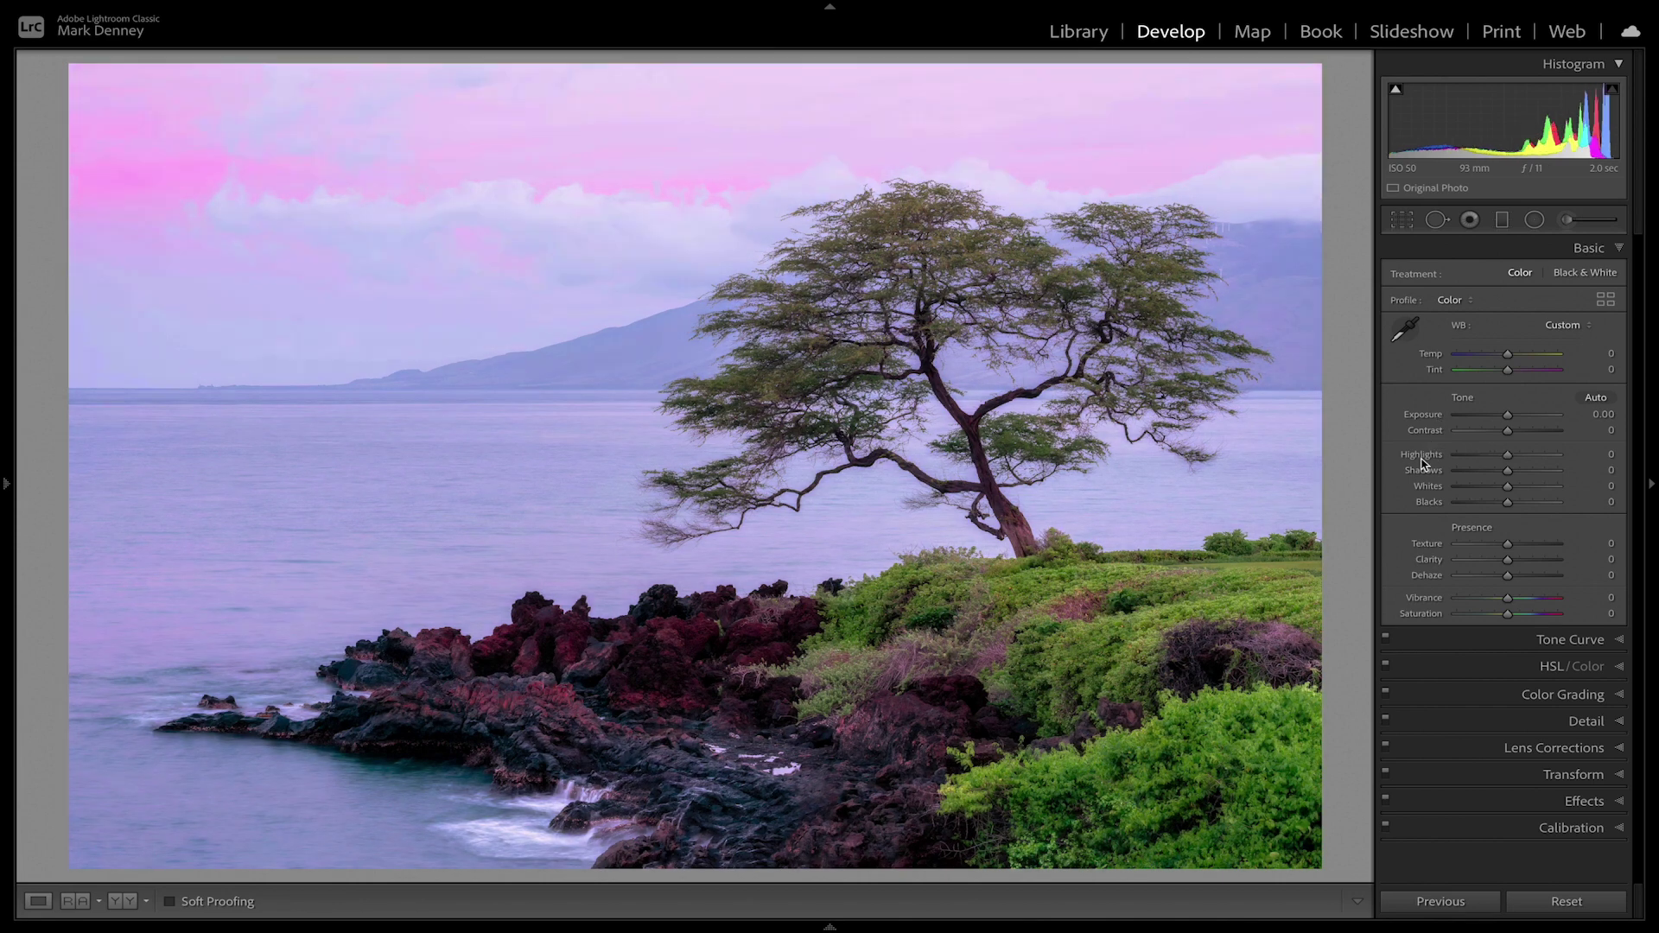
{"action": "left_click", "coordinate": [1501, 221]}
{"action": "left_click_drag", "start_coordinate": [569, 295], "coordinate": [589, 478]}
Nudge the gradient lower near the horizon while checking its mask overlay and overlay colours
{"action": "key", "text": "o"}
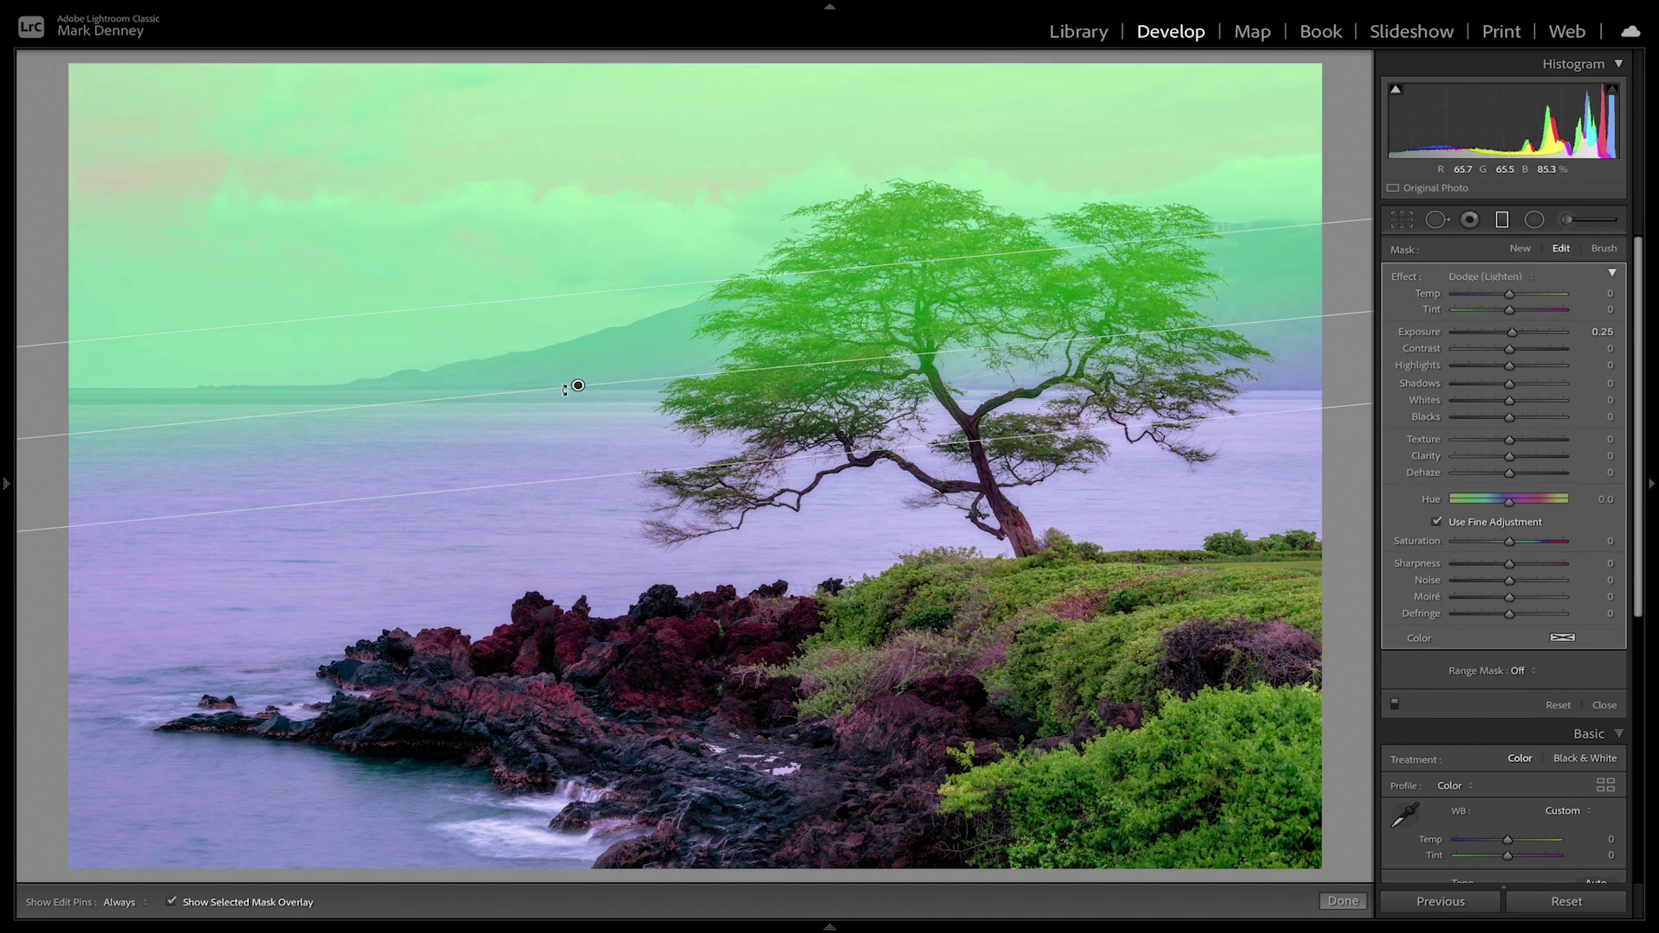
{"action": "left_click_drag", "start_coordinate": [578, 385], "coordinate": [573, 400]}
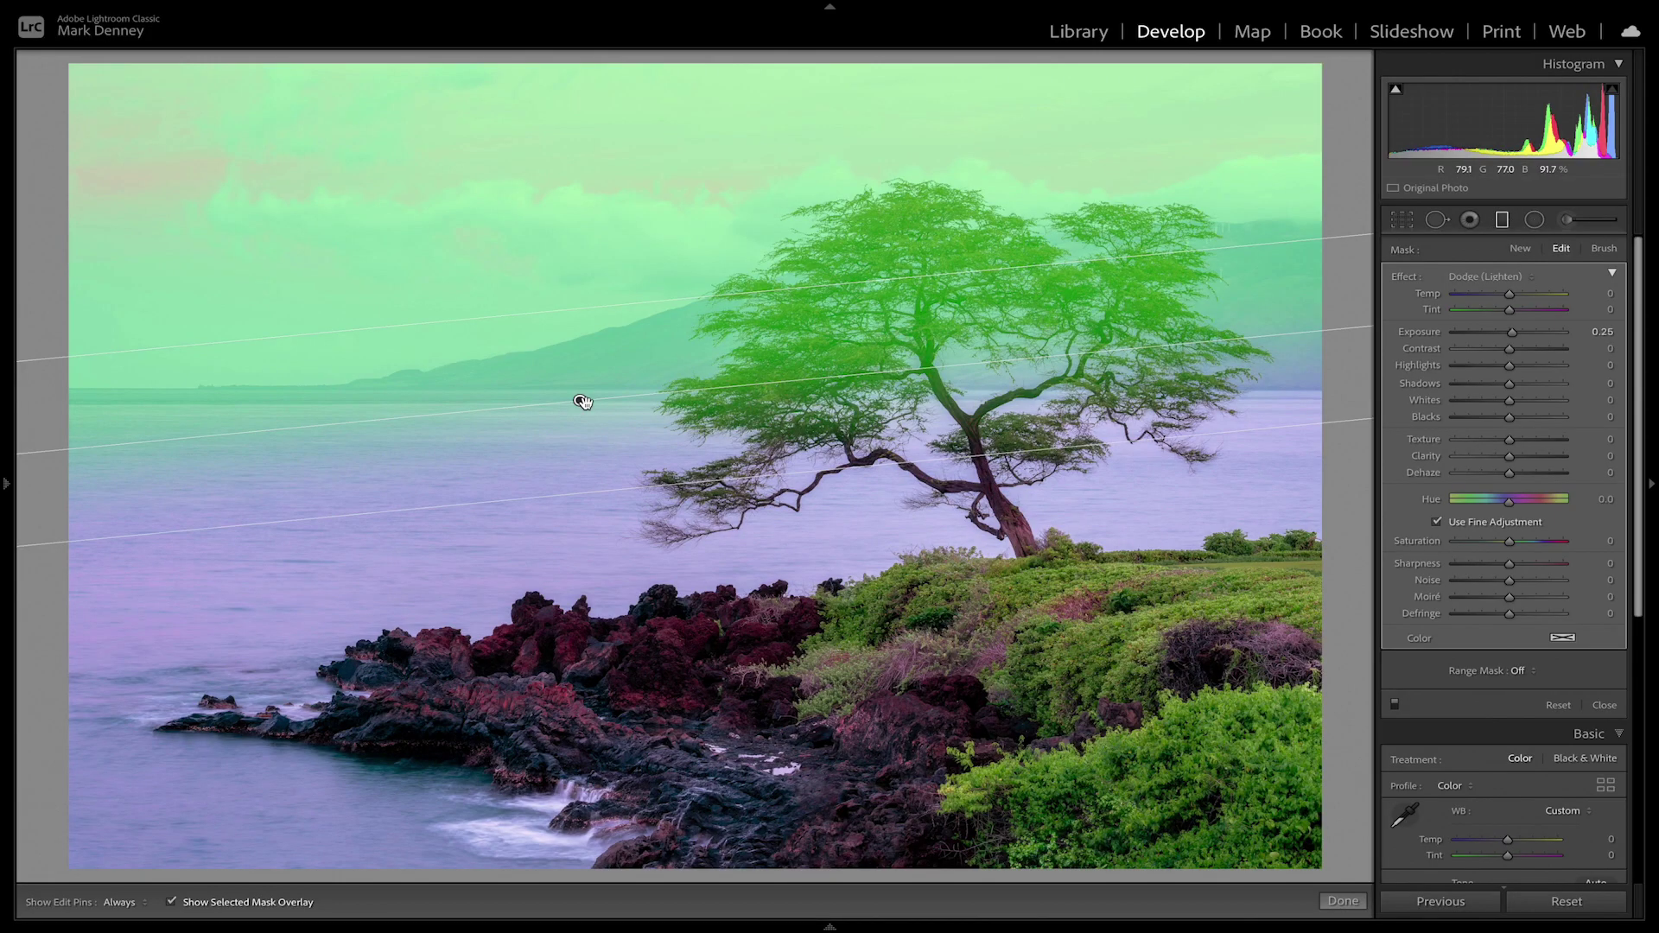
{"action": "key", "text": "shift+o"}
{"action": "key", "text": "shift+o"}
{"action": "key", "text": "shift+o"}
{"action": "key", "text": "shift+o"}
{"action": "key", "text": "shift+o"}
{"action": "key", "text": "shift+o"}
{"action": "key", "text": "shift+o"}
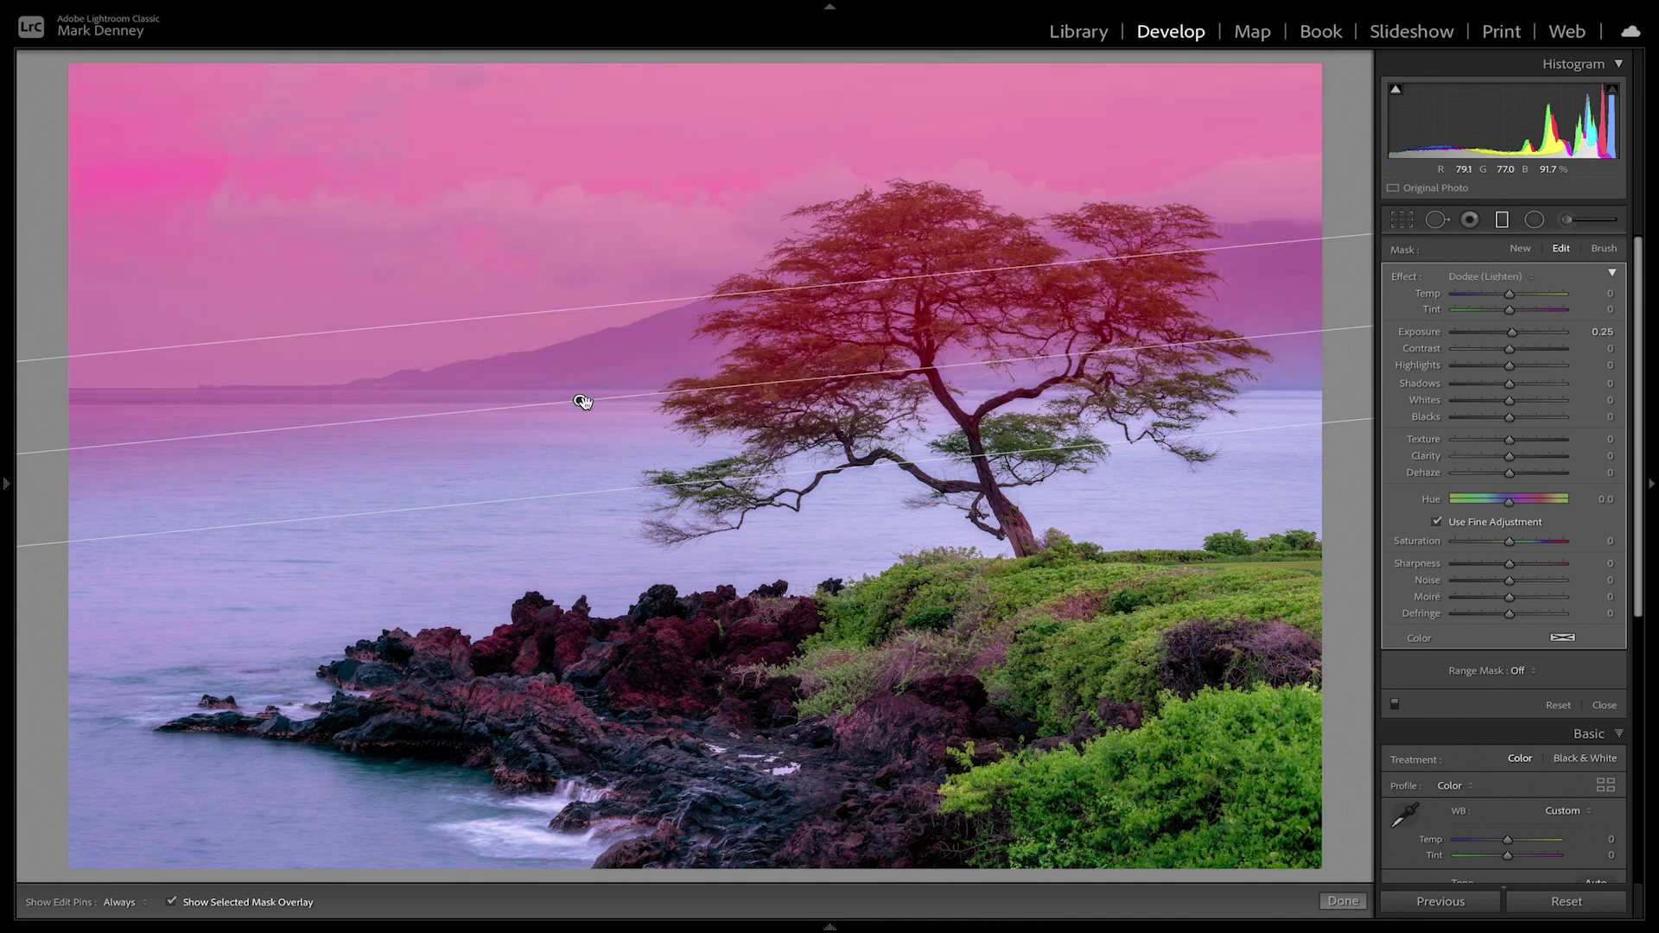
{"action": "key", "text": "shift+o"}
{"action": "key", "text": "o"}
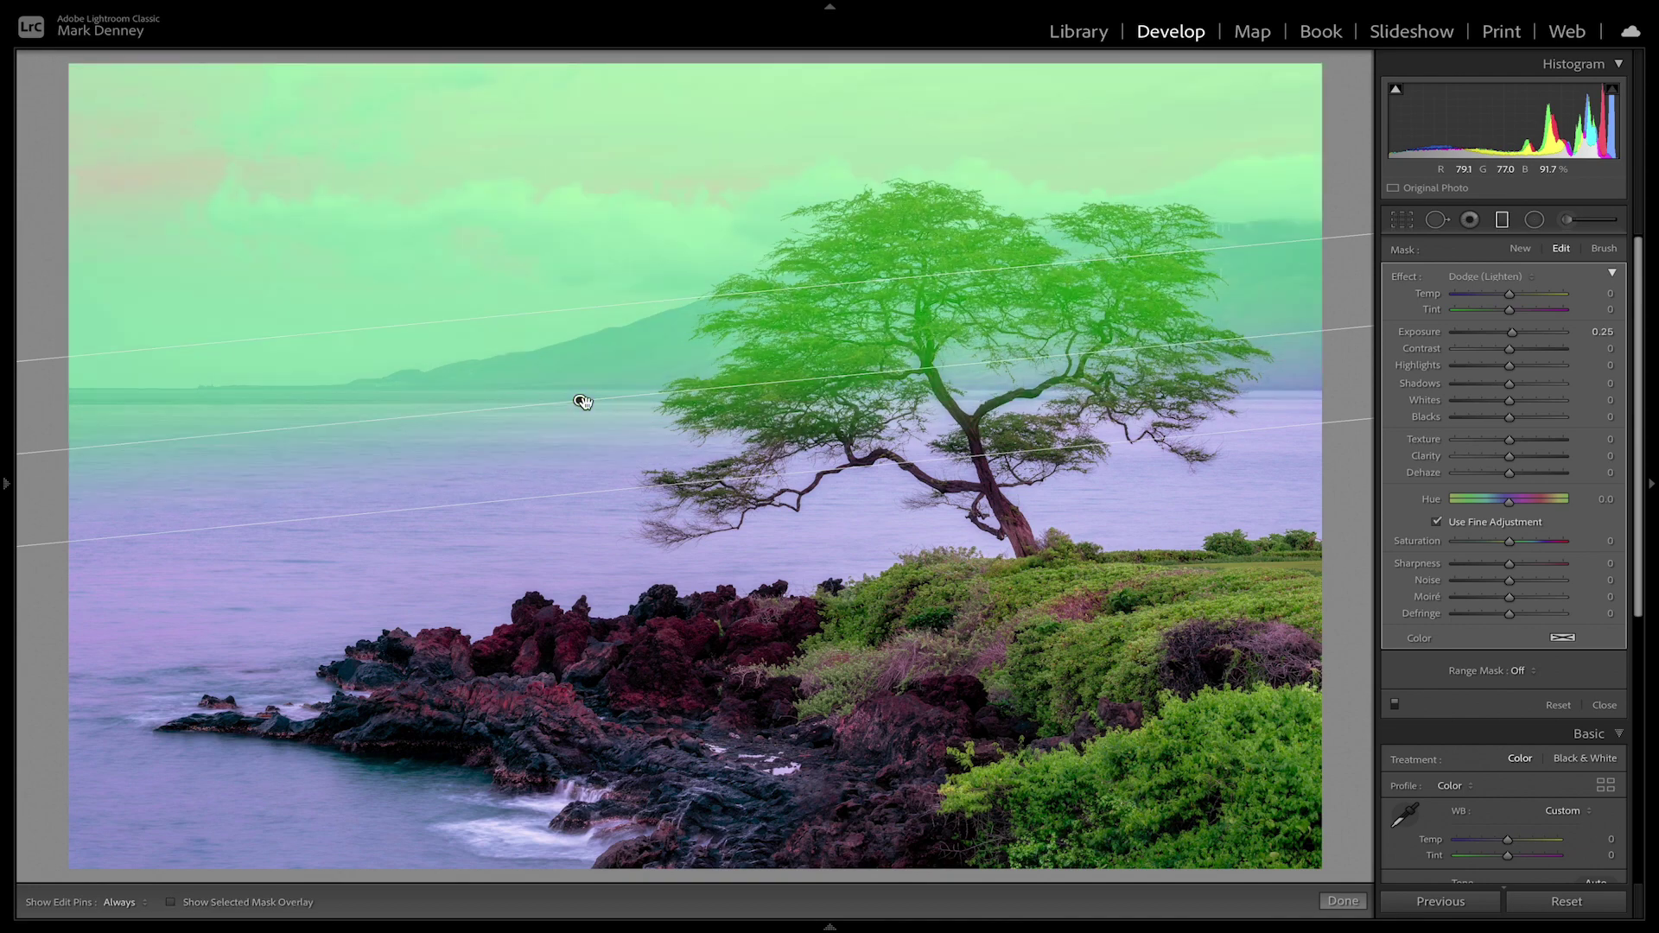
{"action": "key", "text": "o"}
{"action": "key", "text": "o"}
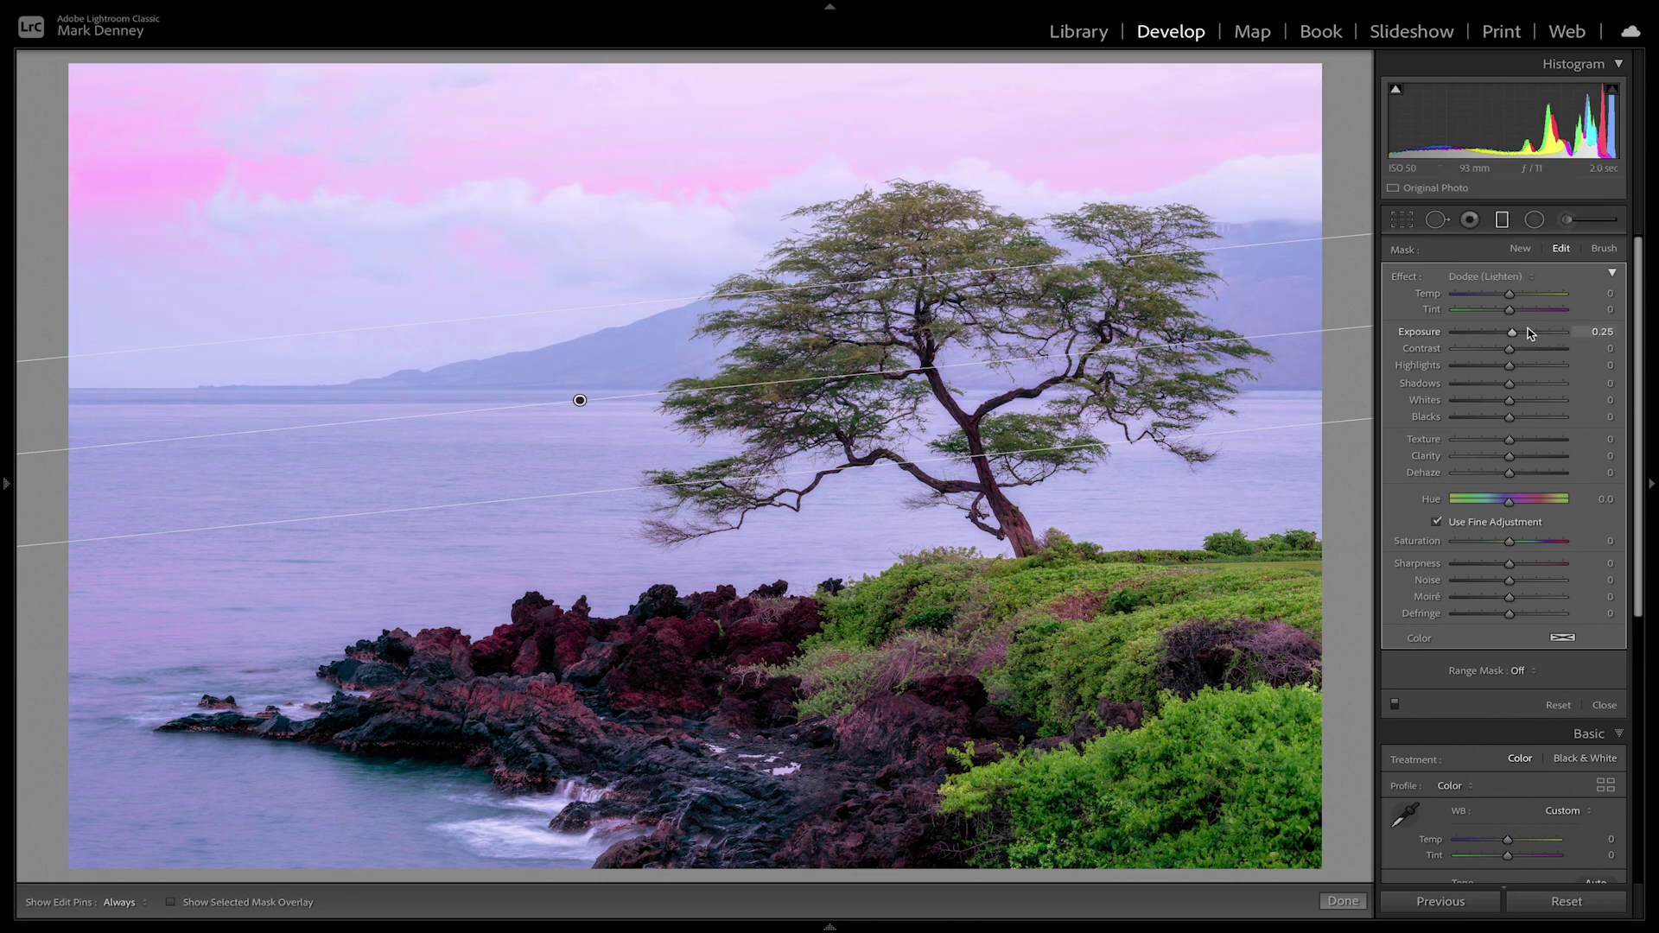
Set the sky filter's Exposure to -0.84 and Highlights to -35
{"action": "left_click_drag", "start_coordinate": [1512, 339], "coordinate": [1491, 370]}
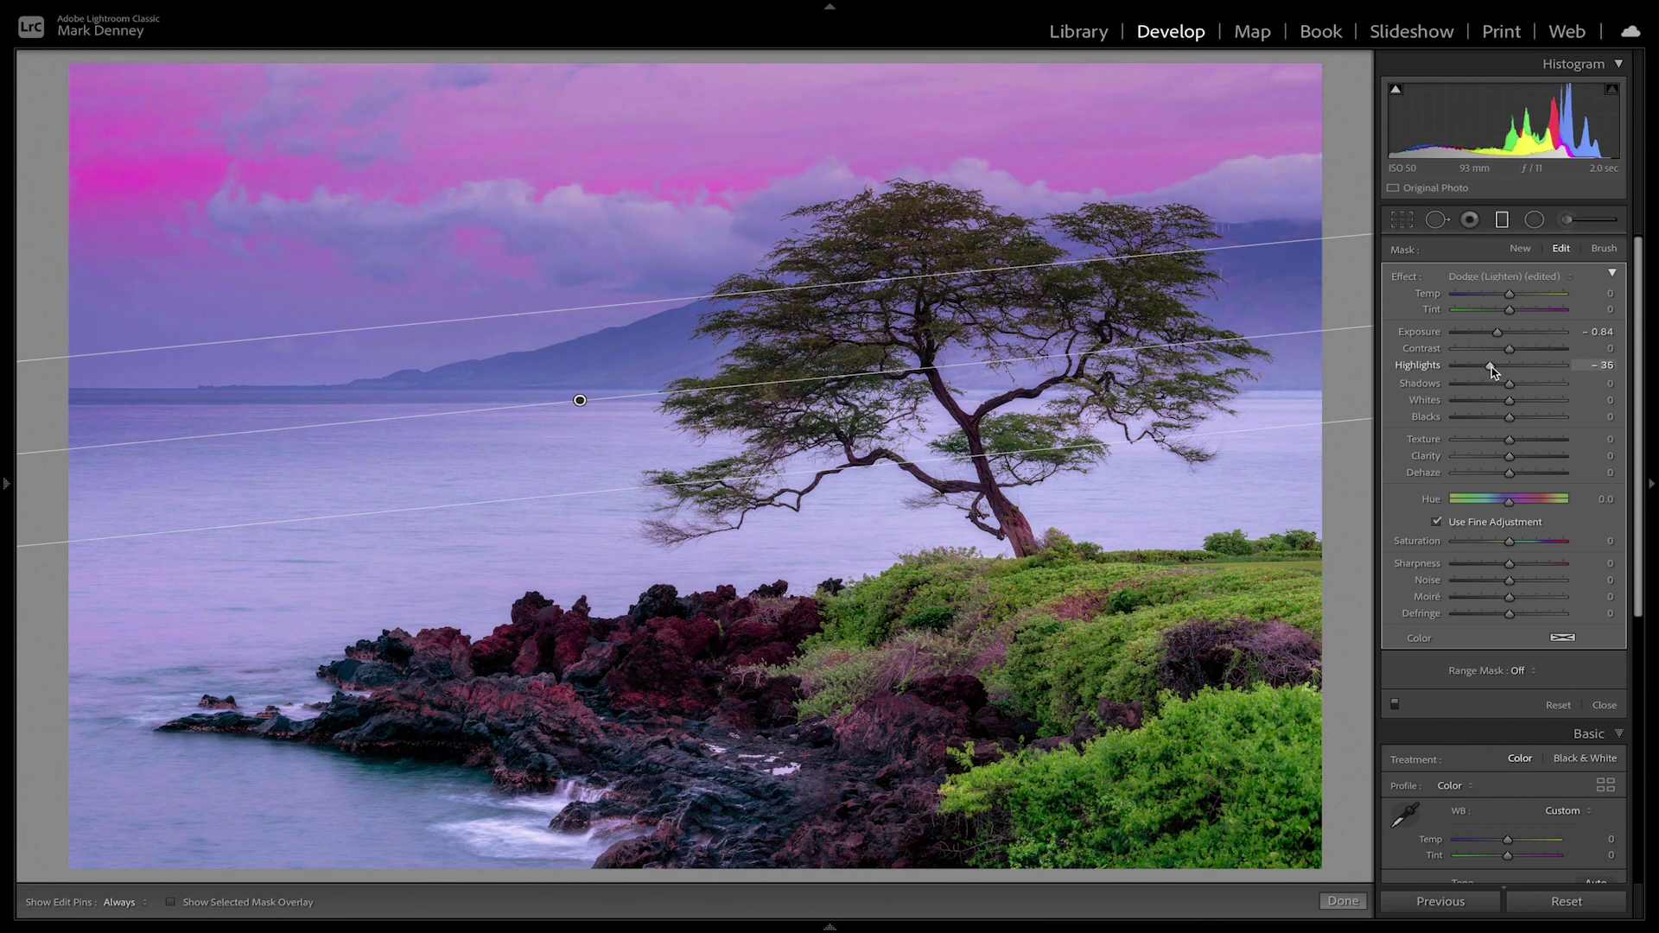
{"action": "left_click_drag", "start_coordinate": [1494, 369], "coordinate": [1496, 369]}
Set the filter's Range Mask to Luminance with range 61/100 and smoothness 26, previewing the mask
{"action": "left_click", "coordinate": [1533, 676]}
{"action": "left_click", "coordinate": [1536, 701]}
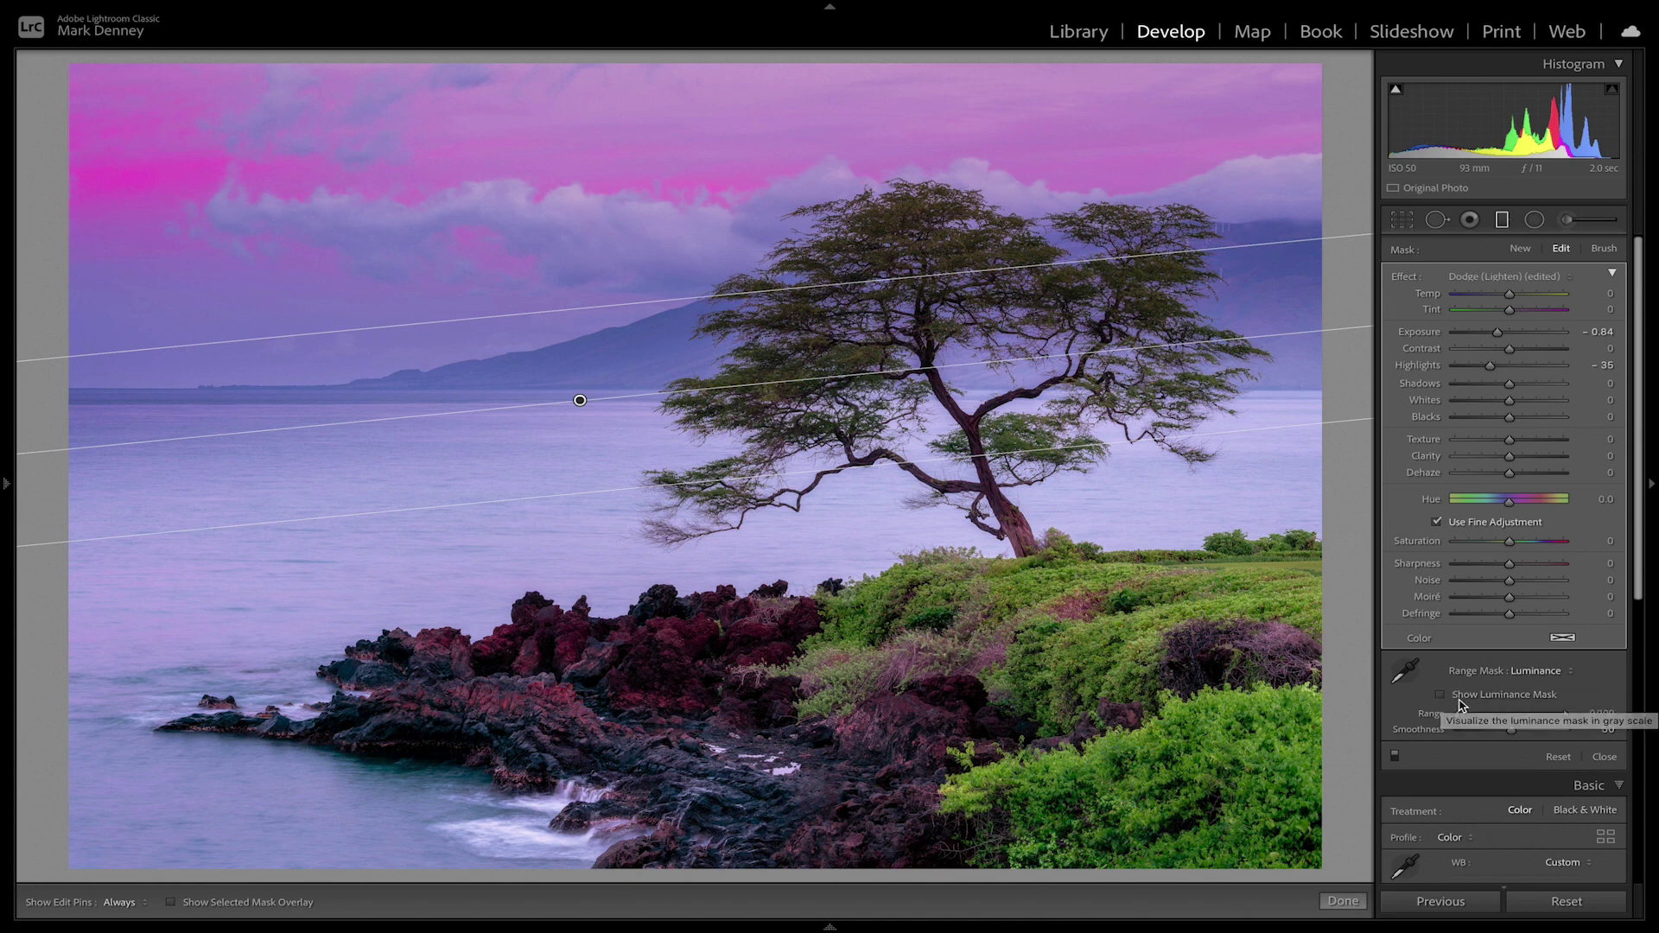
{"action": "left_click", "coordinate": [1443, 700]}
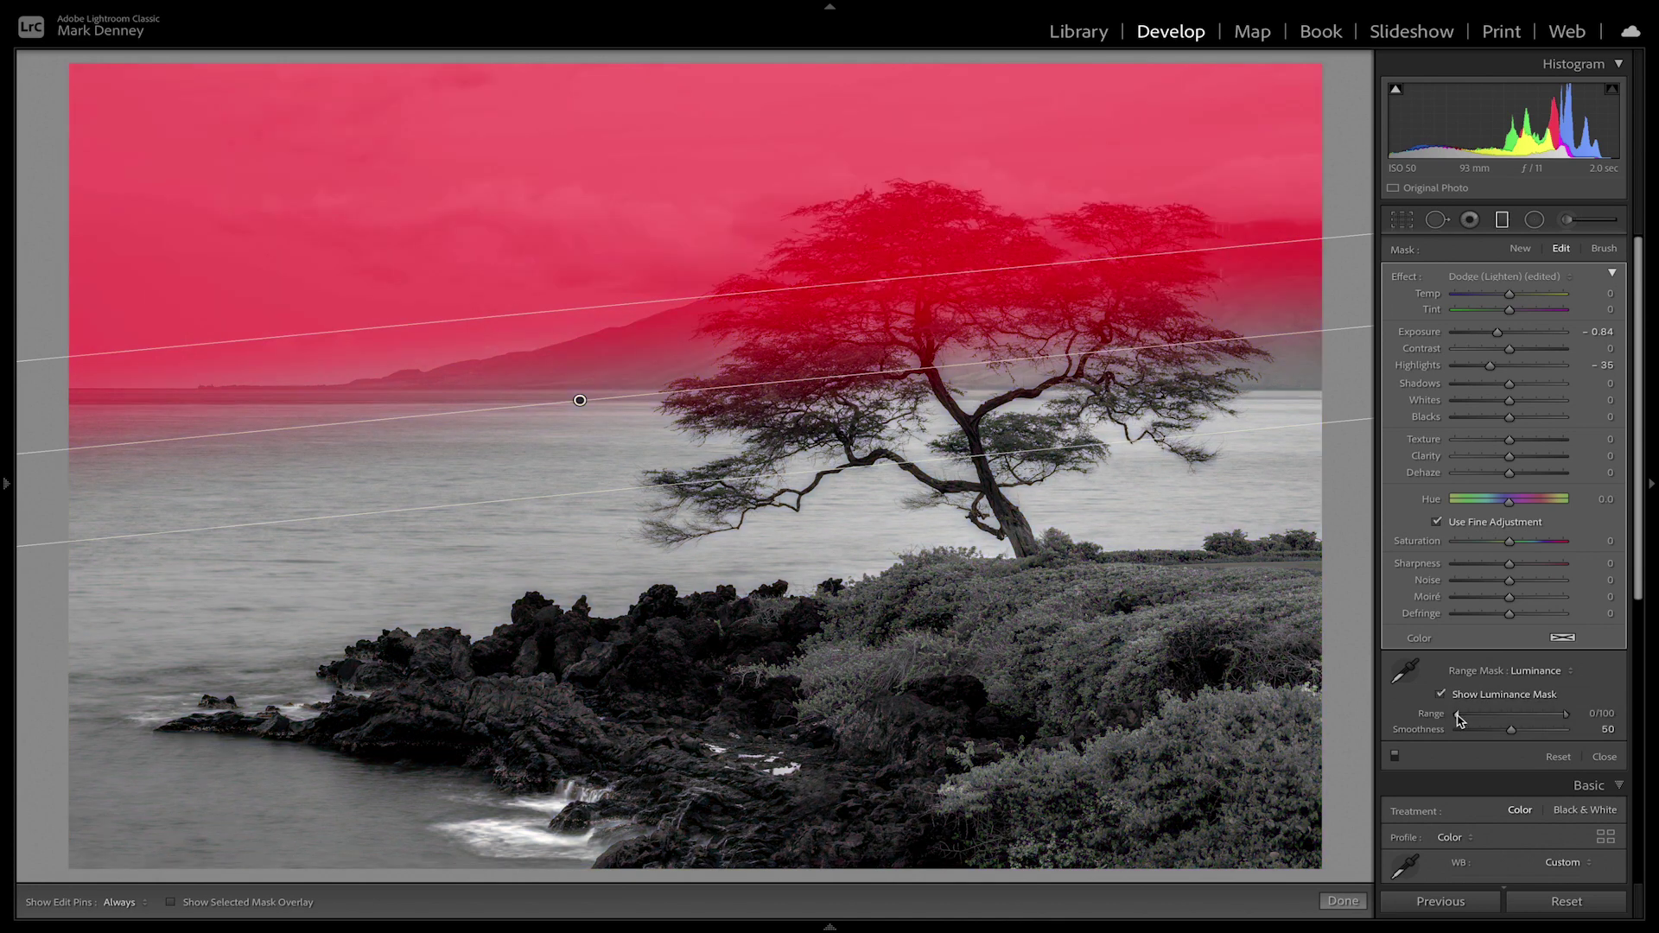
{"action": "left_click_drag", "start_coordinate": [1459, 719], "coordinate": [1522, 721]}
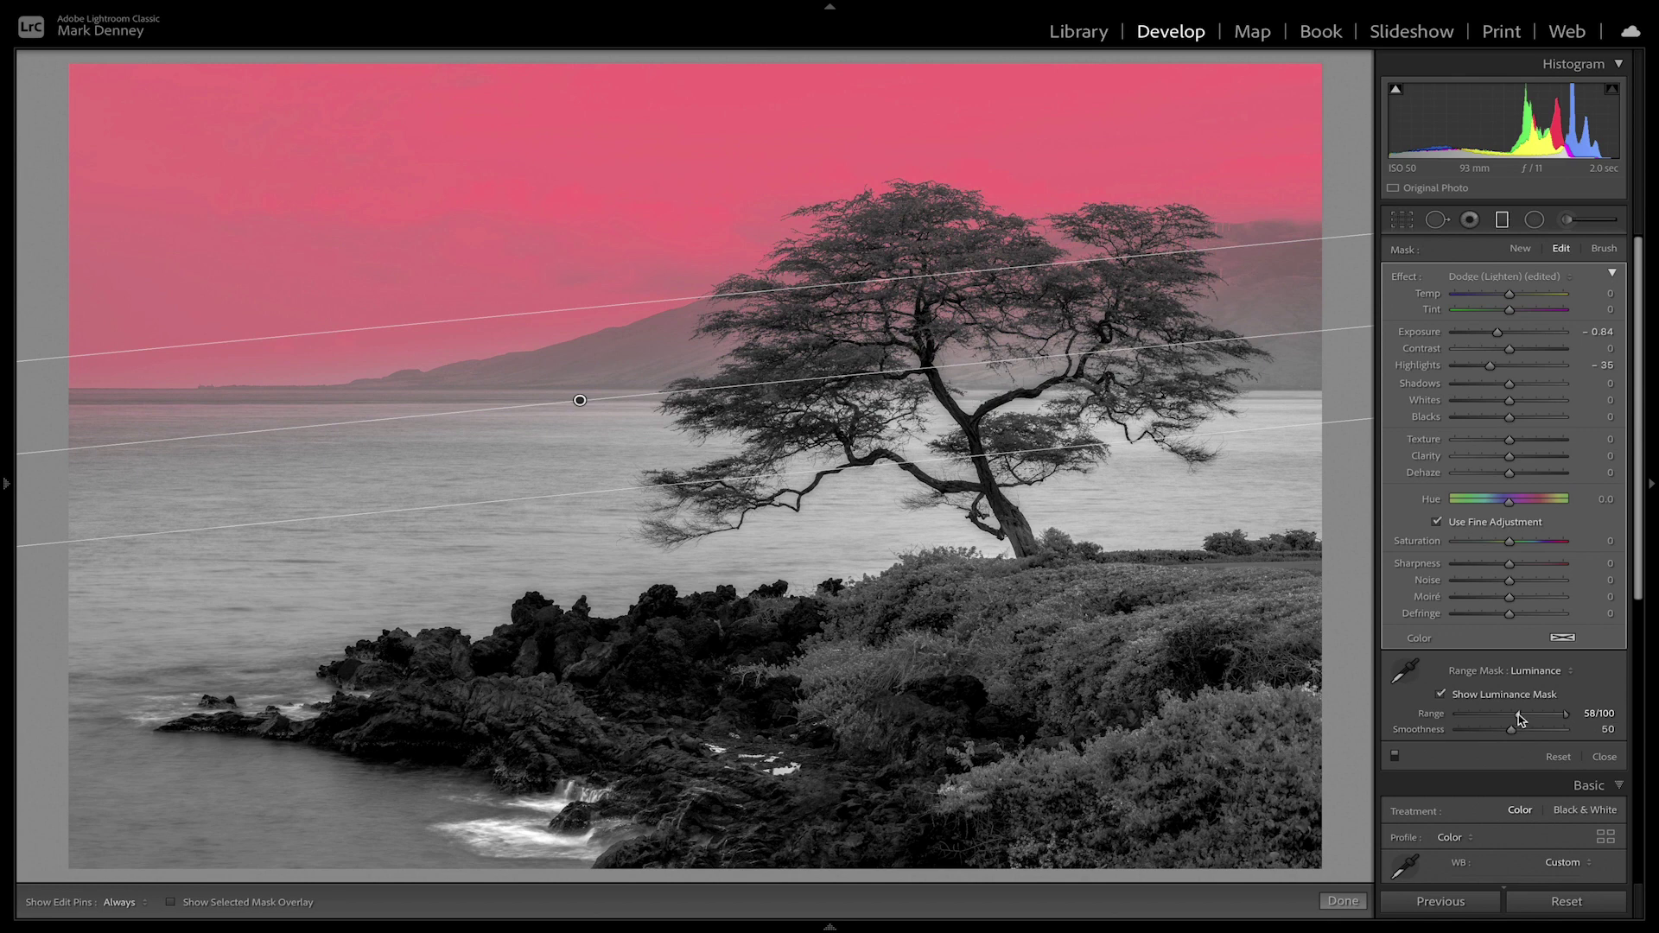
{"action": "mouse_move", "coordinate": [1520, 719]}
{"action": "left_mouse_down"}
{"action": "mouse_move", "coordinate": [1488, 740]}
{"action": "mouse_move", "coordinate": [1523, 717]}
{"action": "left_mouse_up"}
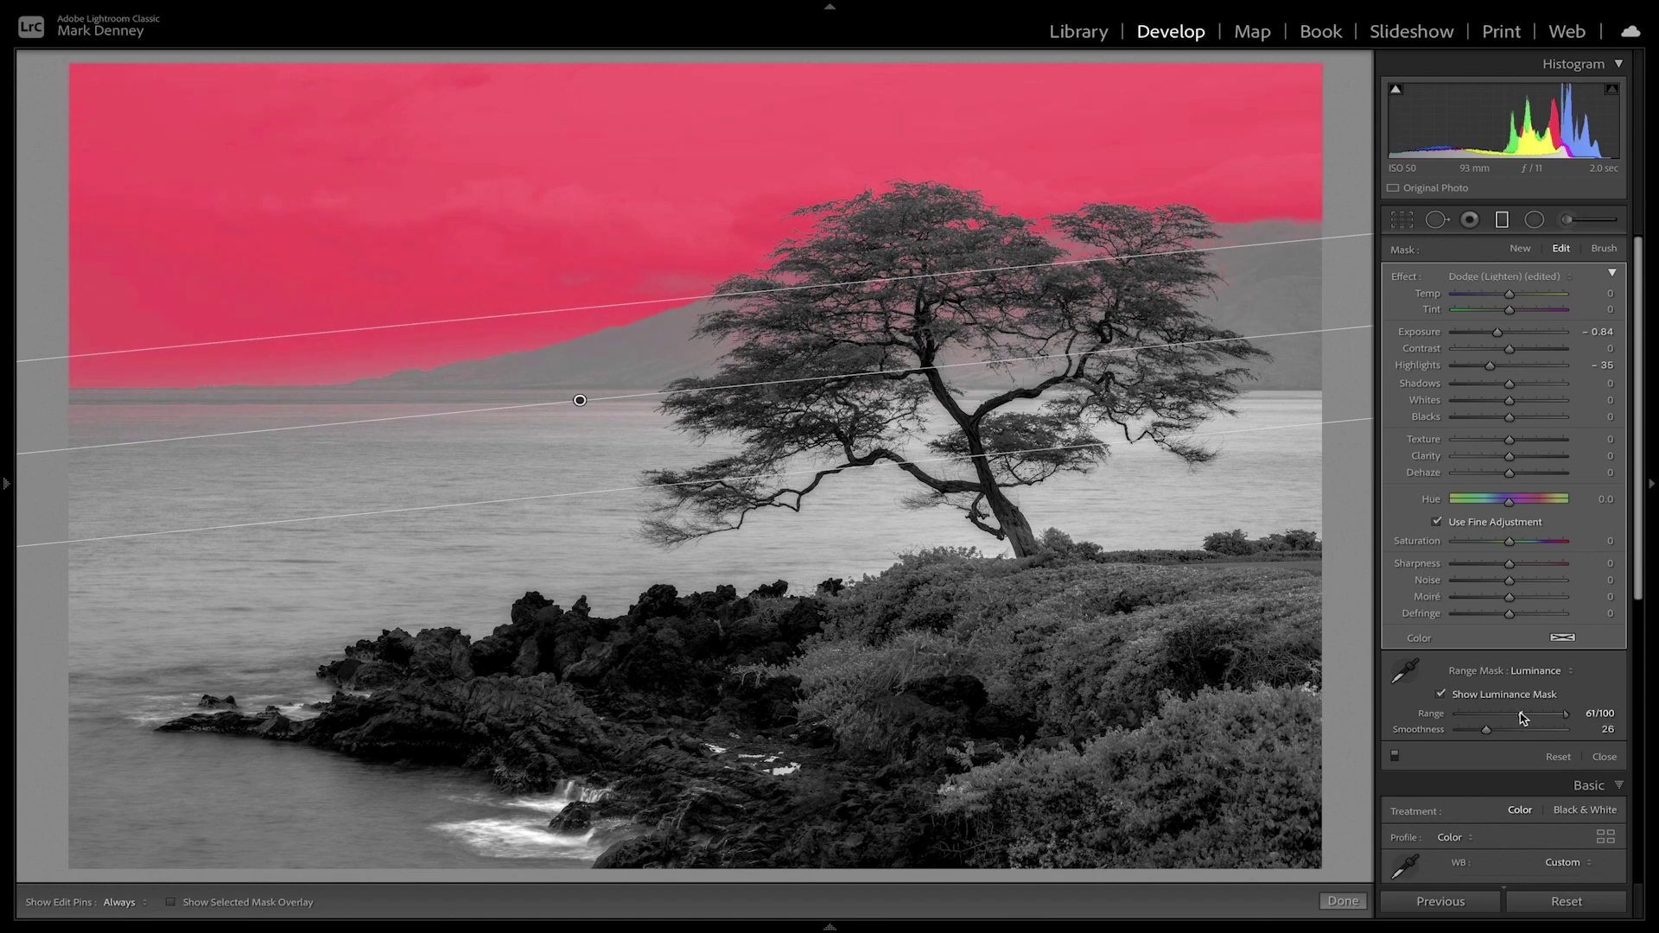
Hide the luminance mask preview and ease the filter to Exposure -0.65, Highlights -28
{"action": "left_click", "coordinate": [1439, 695]}
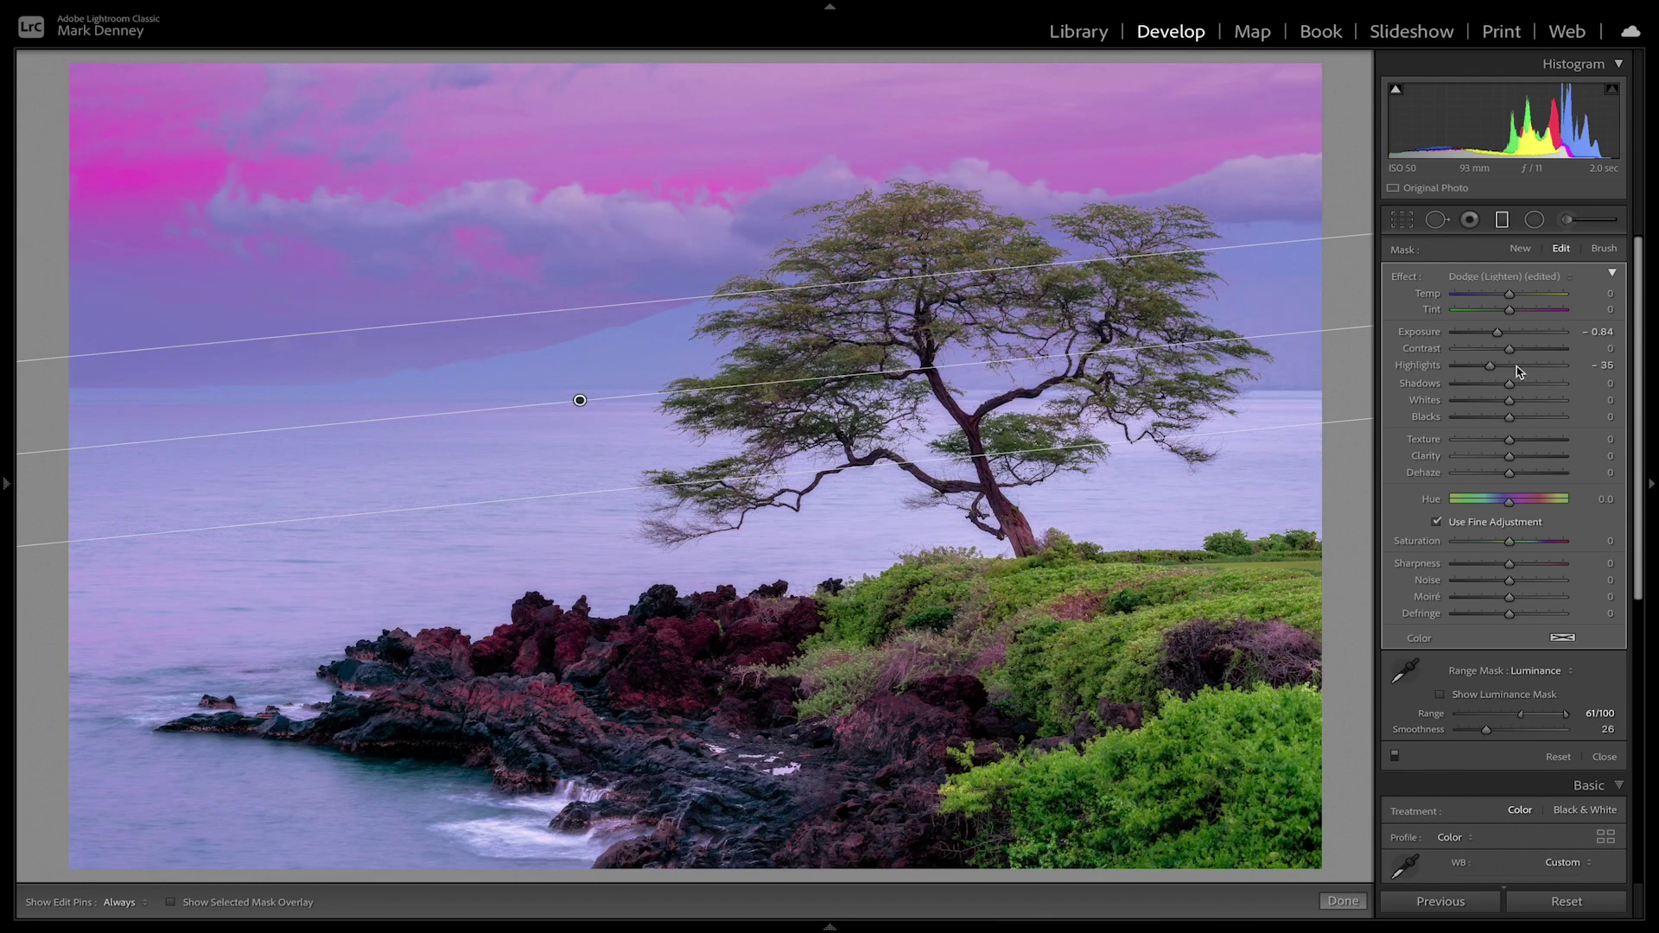
{"action": "left_click_drag", "start_coordinate": [1500, 334], "coordinate": [1504, 335]}
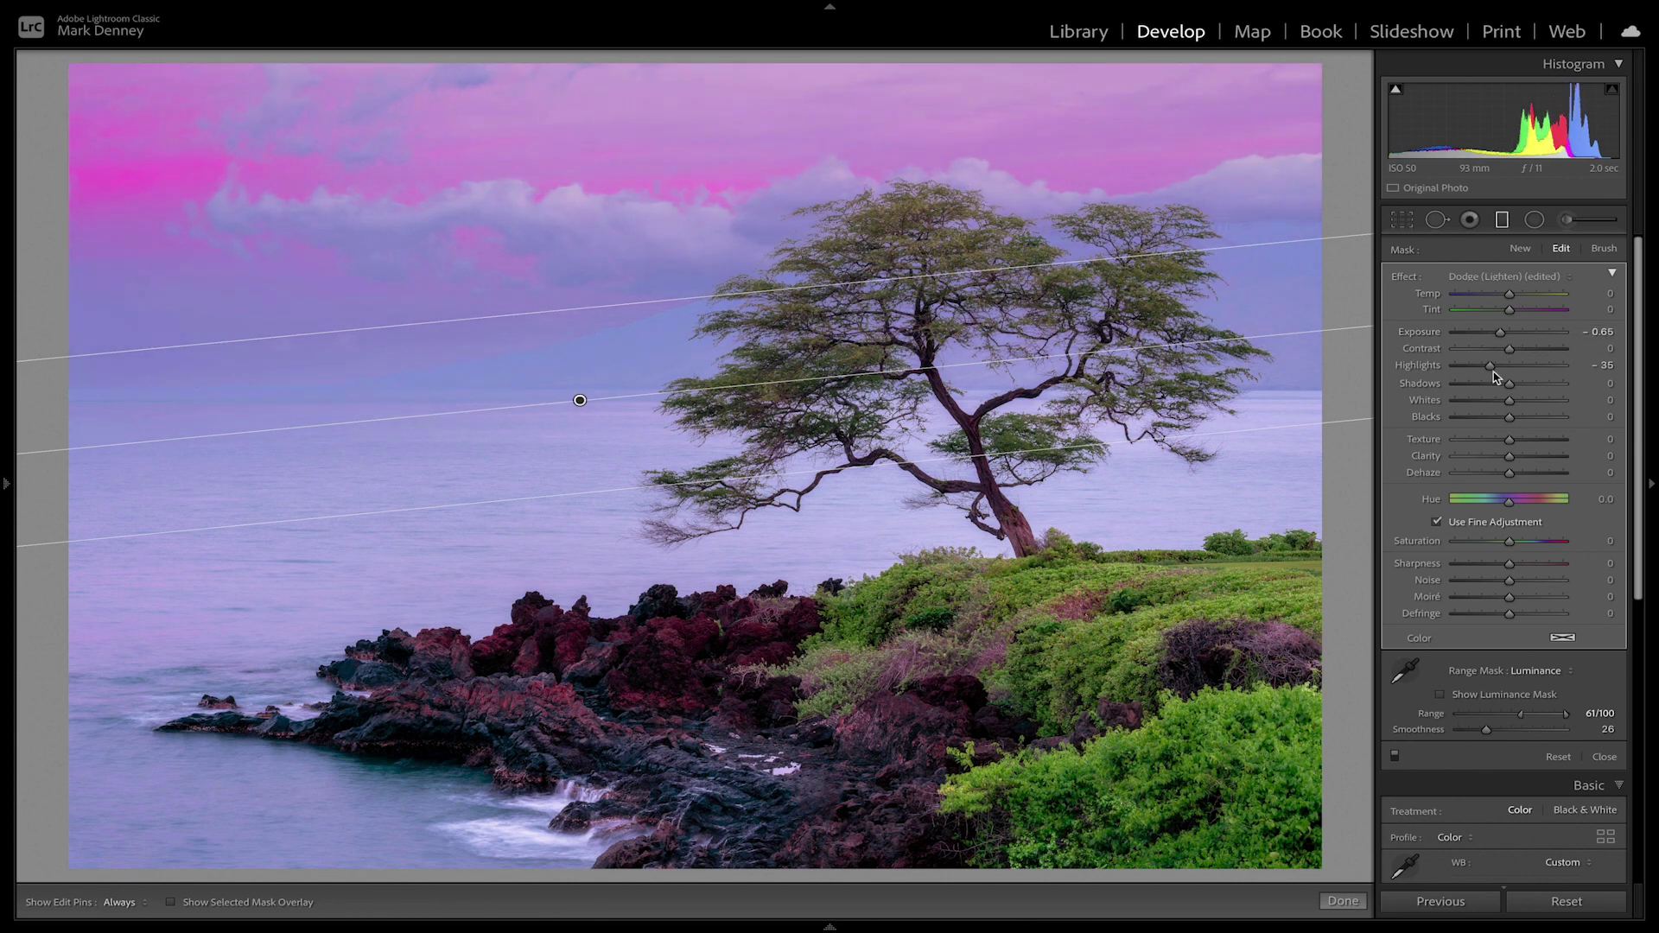
{"action": "left_click_drag", "start_coordinate": [1494, 374], "coordinate": [1497, 369]}
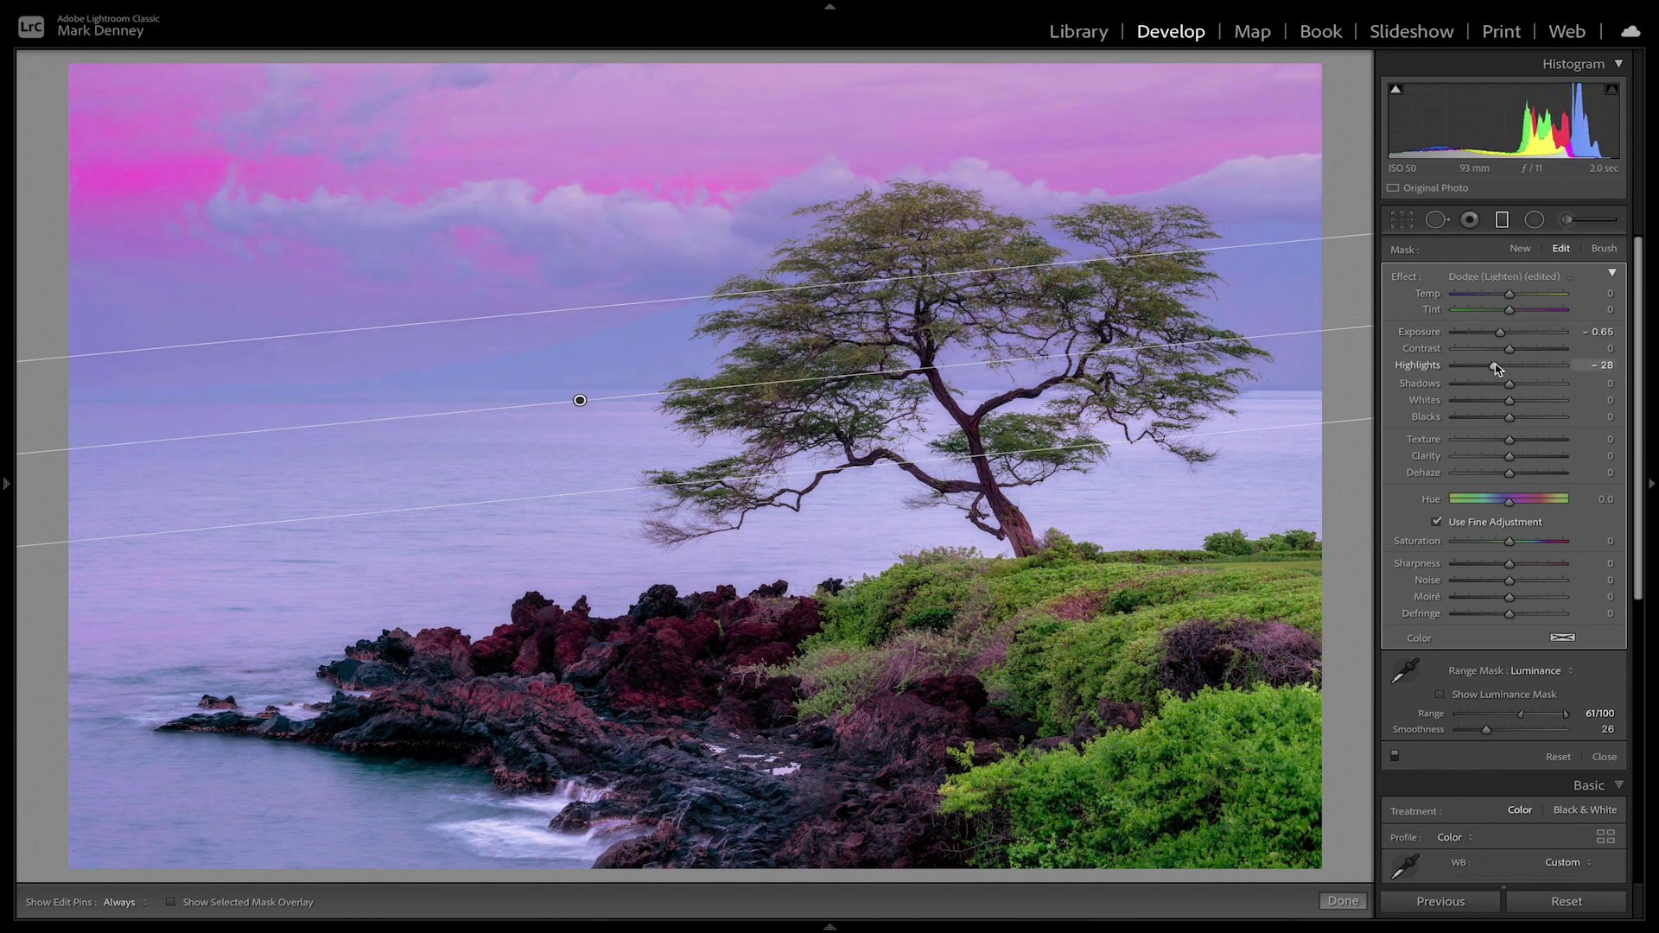
Compare the edited sky and tree canopy against the original, zoomed in and fitted to the window
{"action": "key", "text": "backslash"}
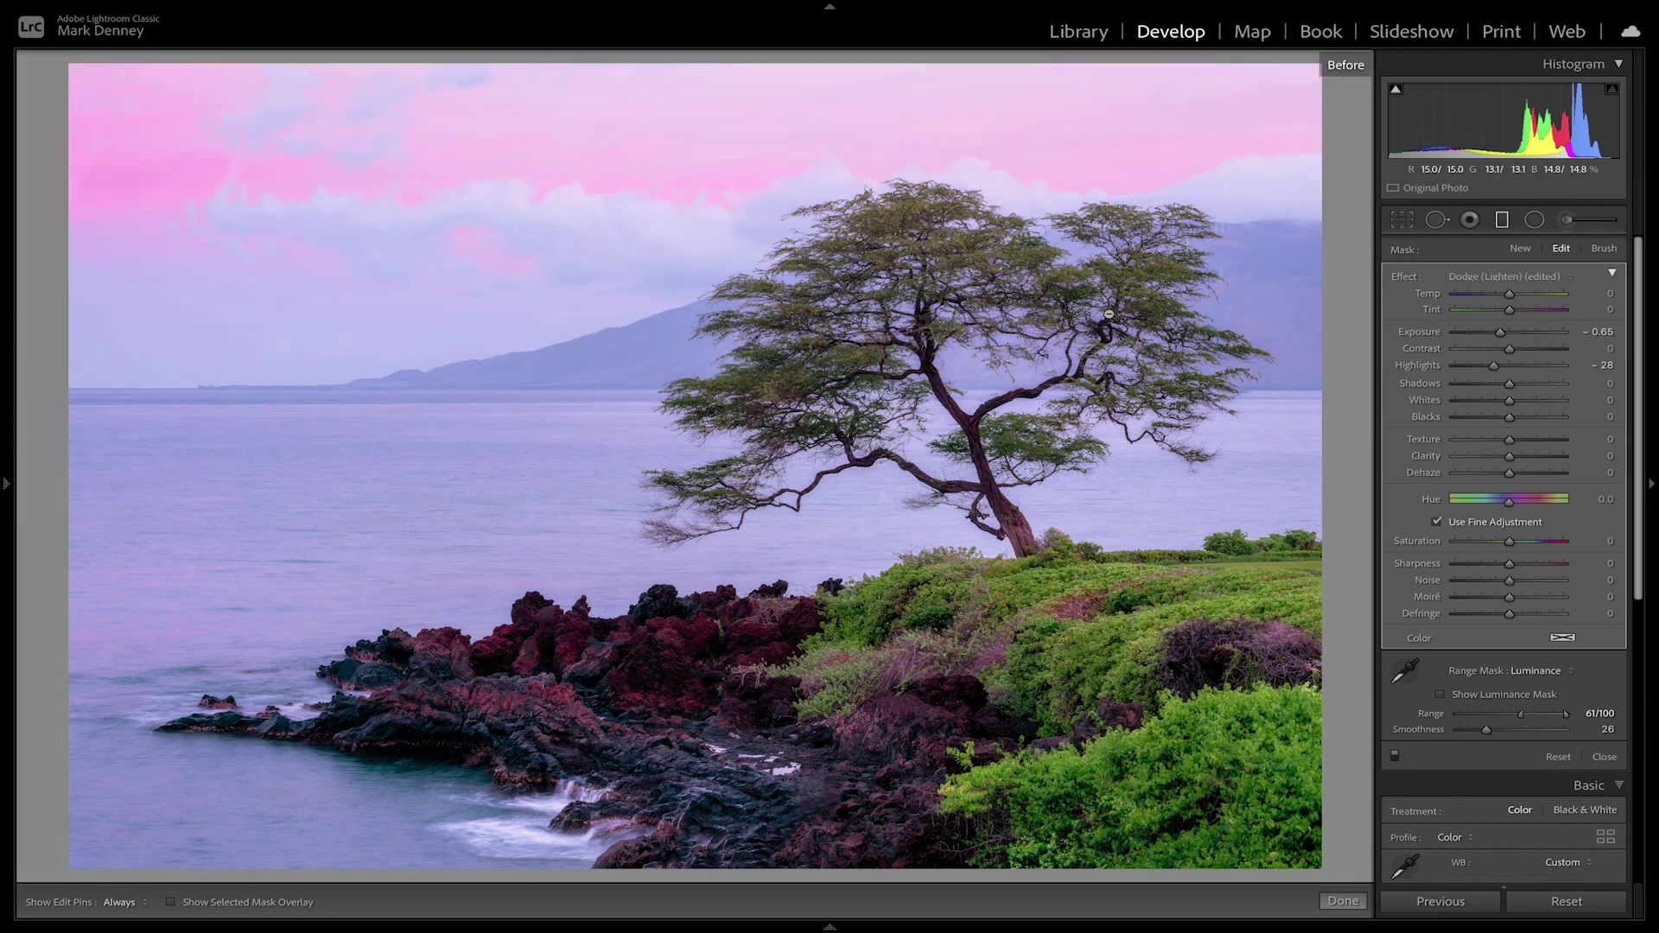
{"action": "key", "text": "backslash"}
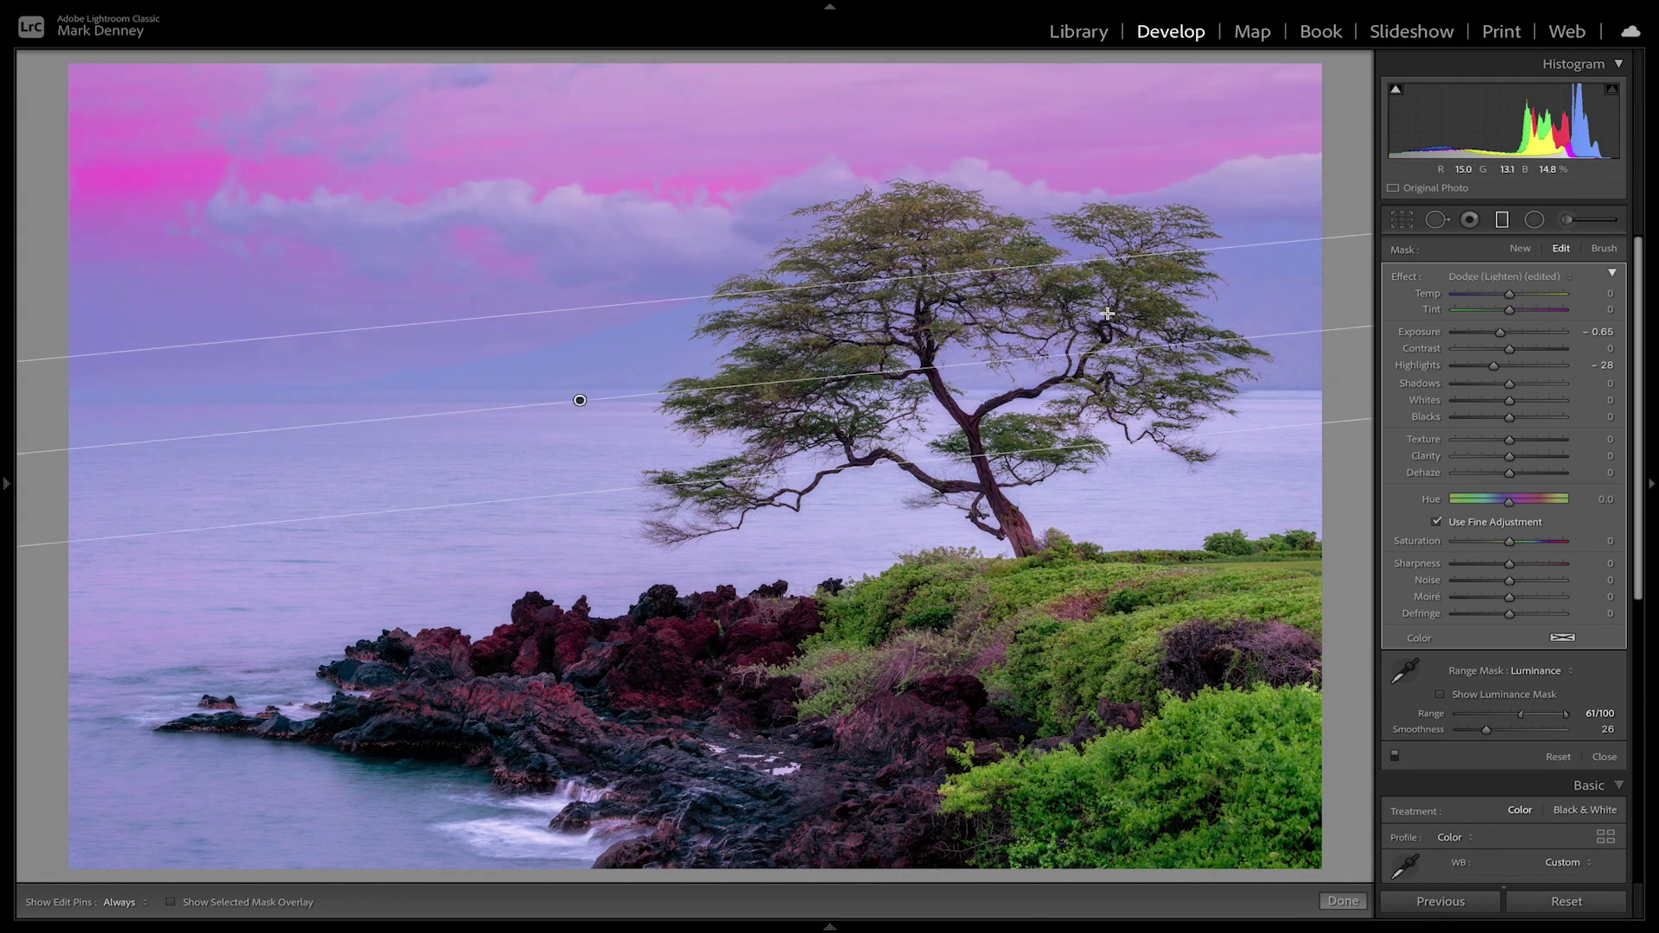
{"action": "key", "text": "backslash"}
{"action": "key", "text": "backslash"}
{"action": "key", "text": "ctrl+equal"}
{"action": "key", "text": "ctrl+equal"}
{"action": "key", "text": "ctrl+minus"}
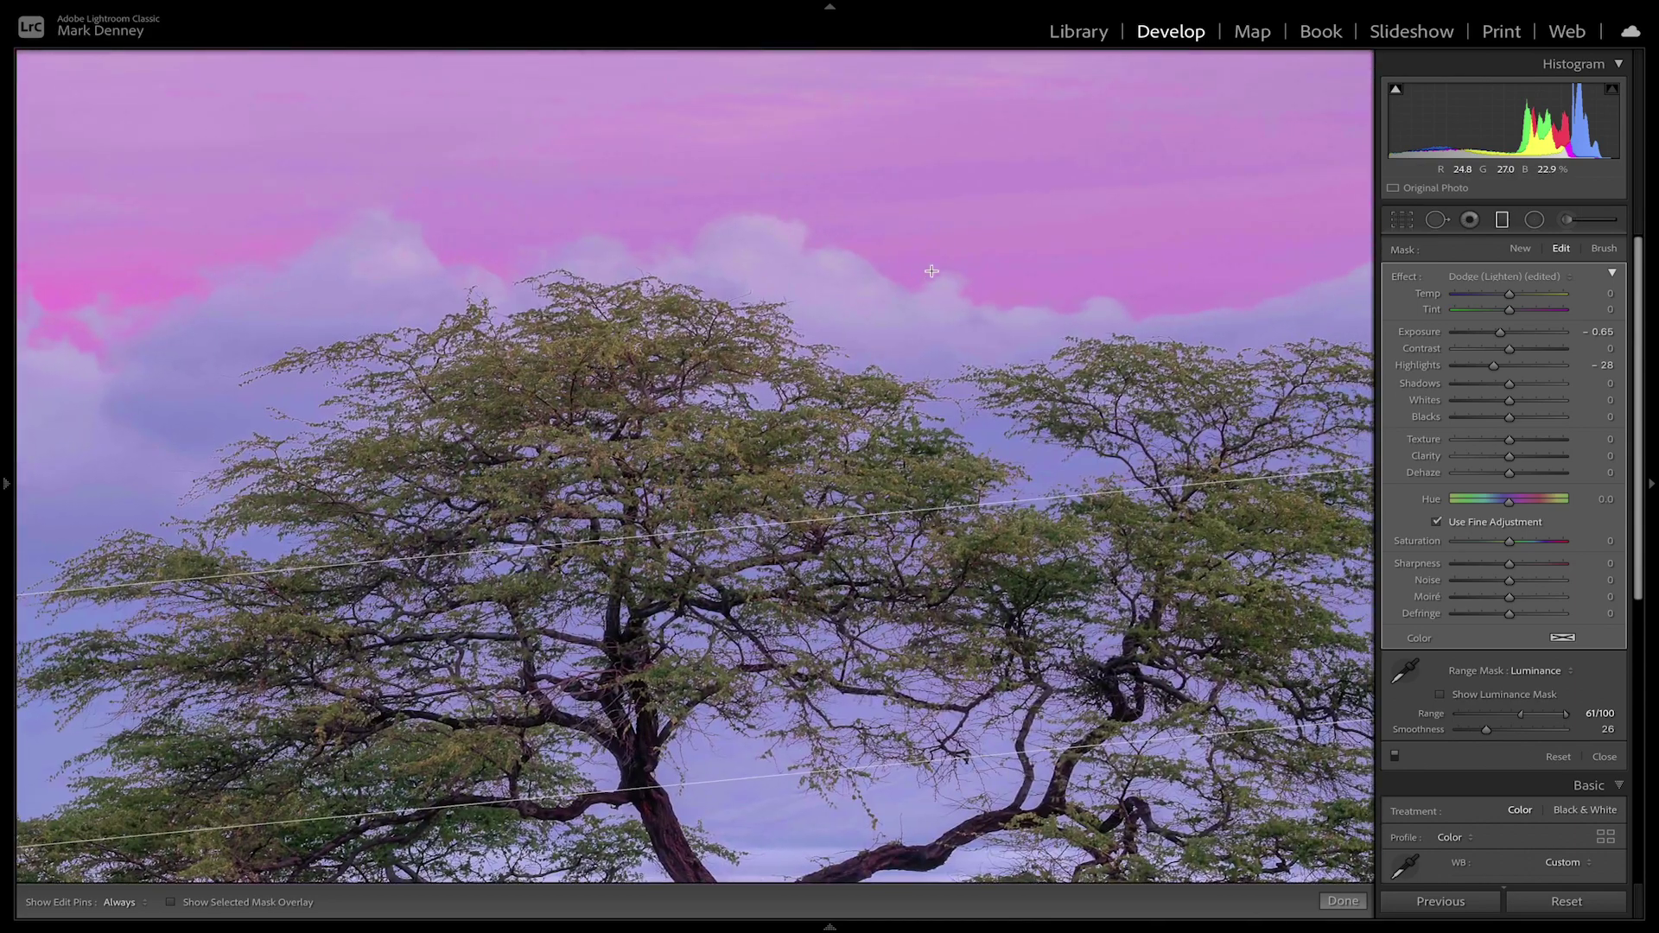
{"action": "key", "text": "backslash"}
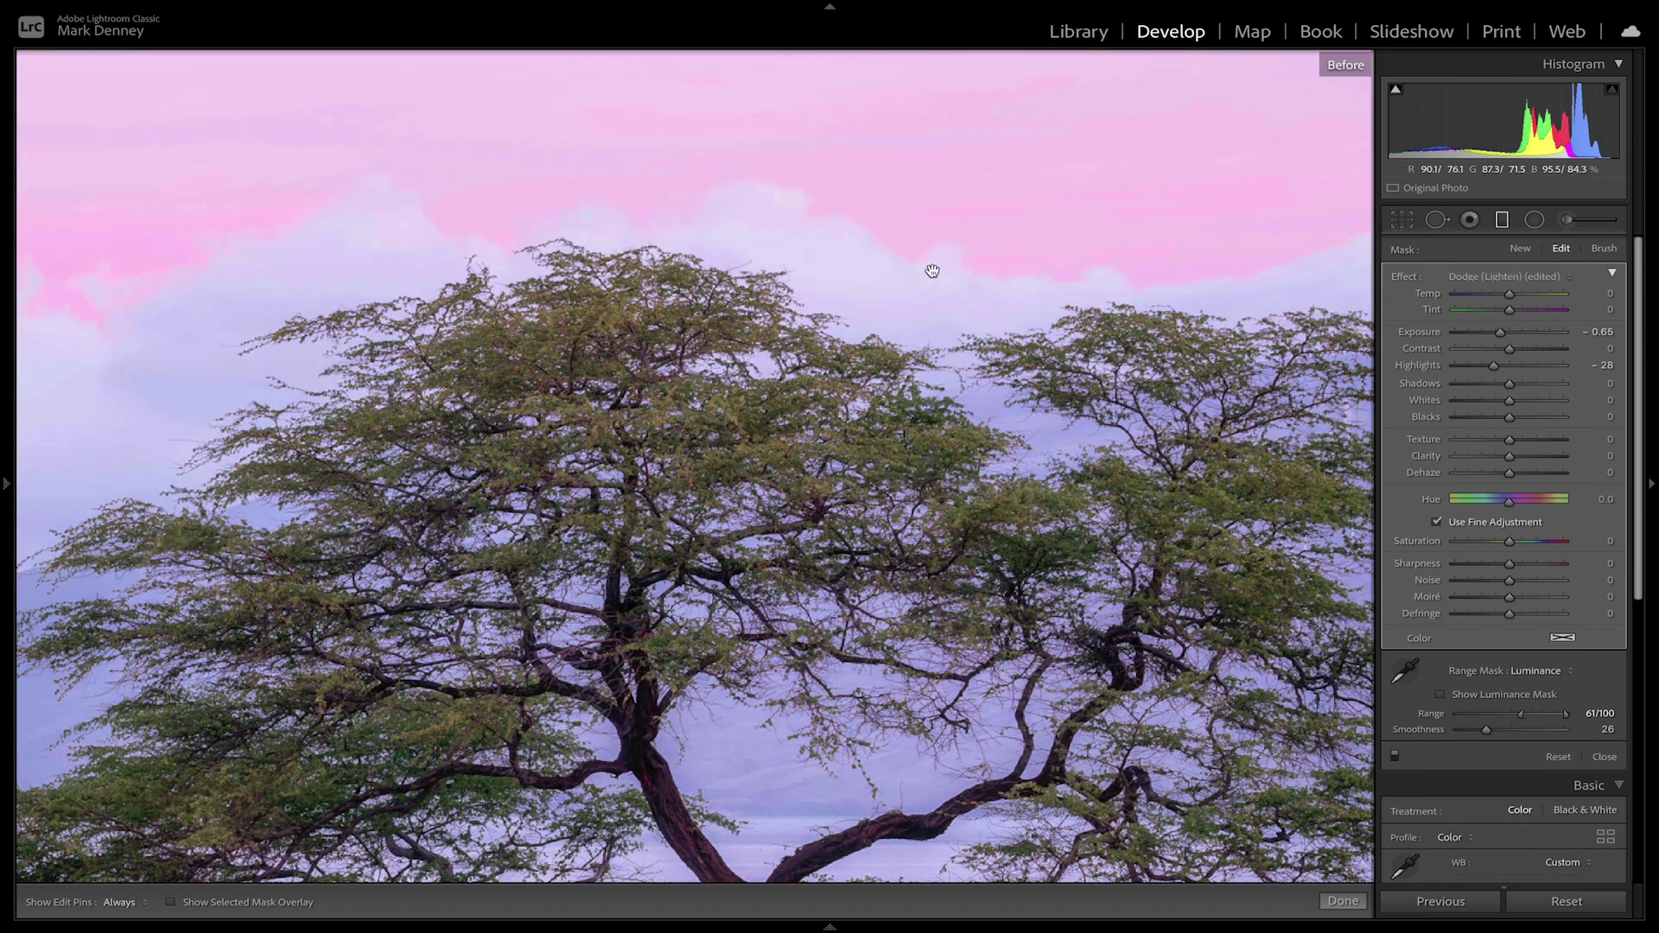
{"action": "key", "text": "backslash"}
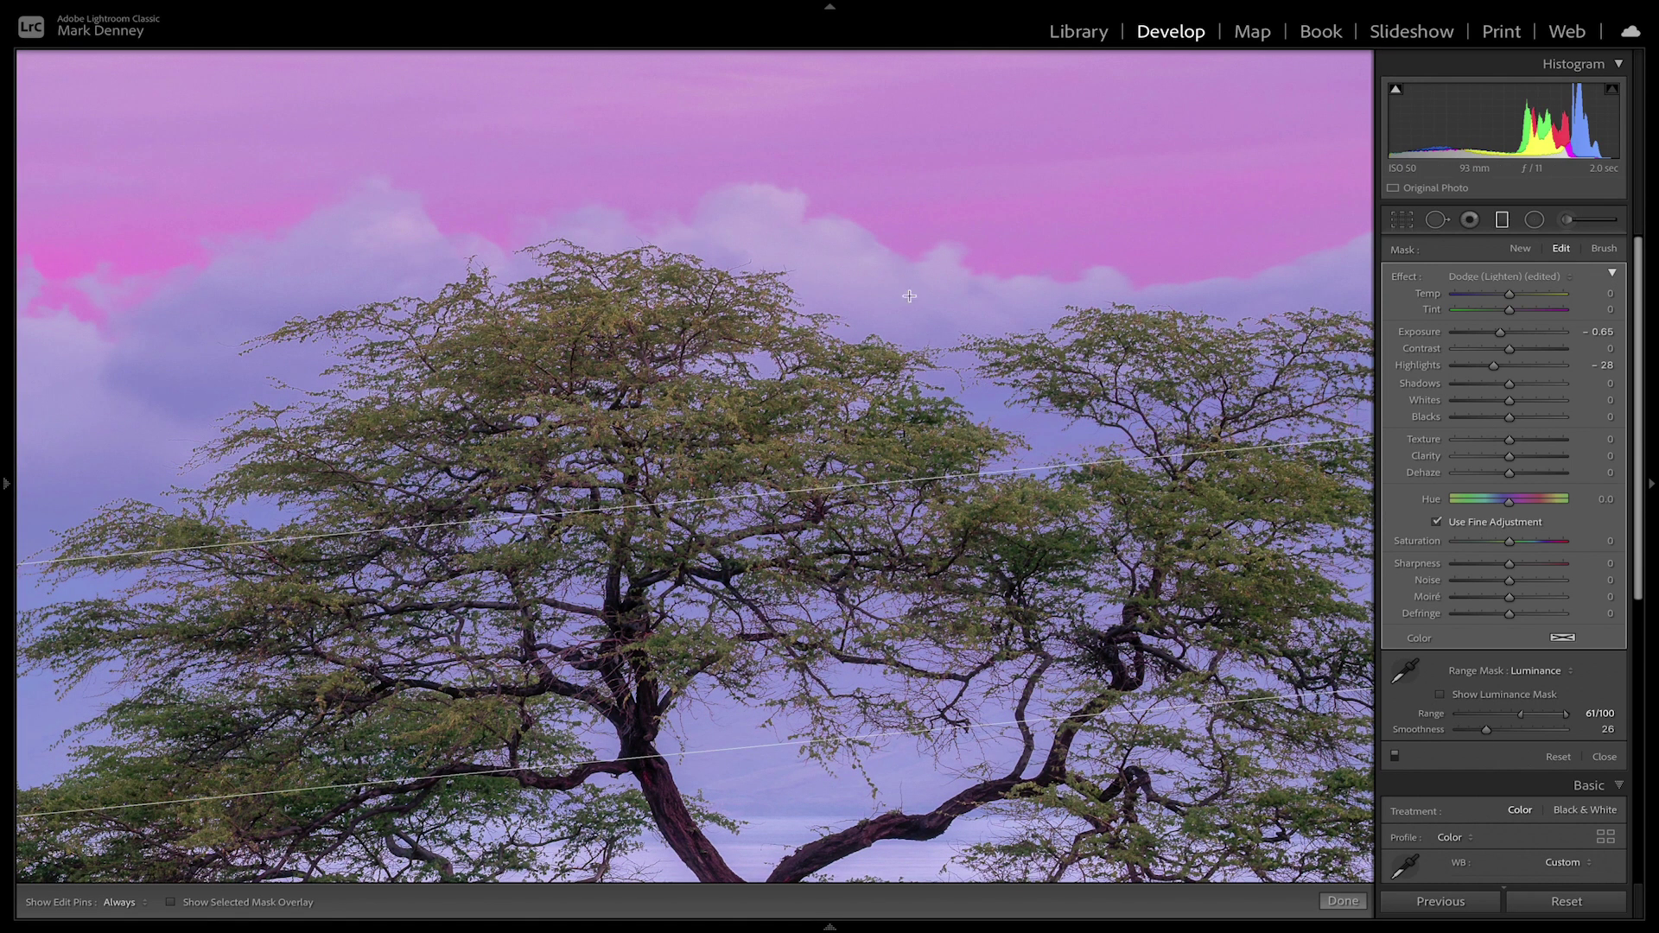
{"action": "key", "text": "backslash"}
{"action": "key", "text": "z"}
{"action": "key", "text": "backslash"}
{"action": "key", "text": "backslash"}
{"action": "key", "text": "backslash"}
{"action": "key", "text": "z"}
{"action": "key", "text": "z"}
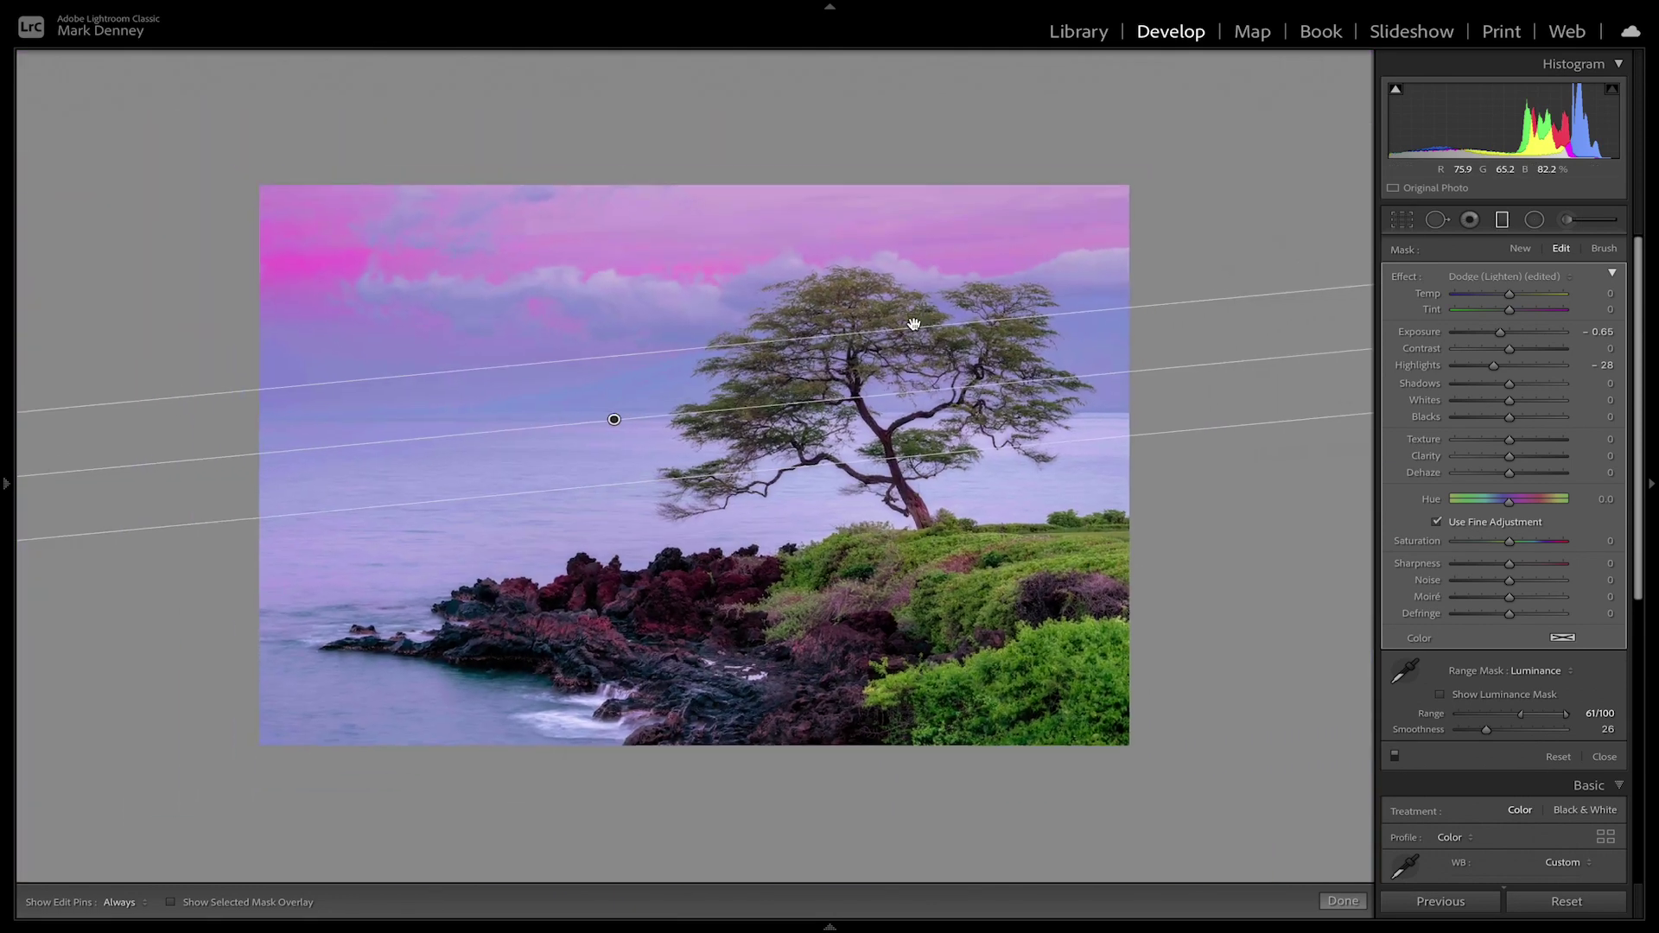